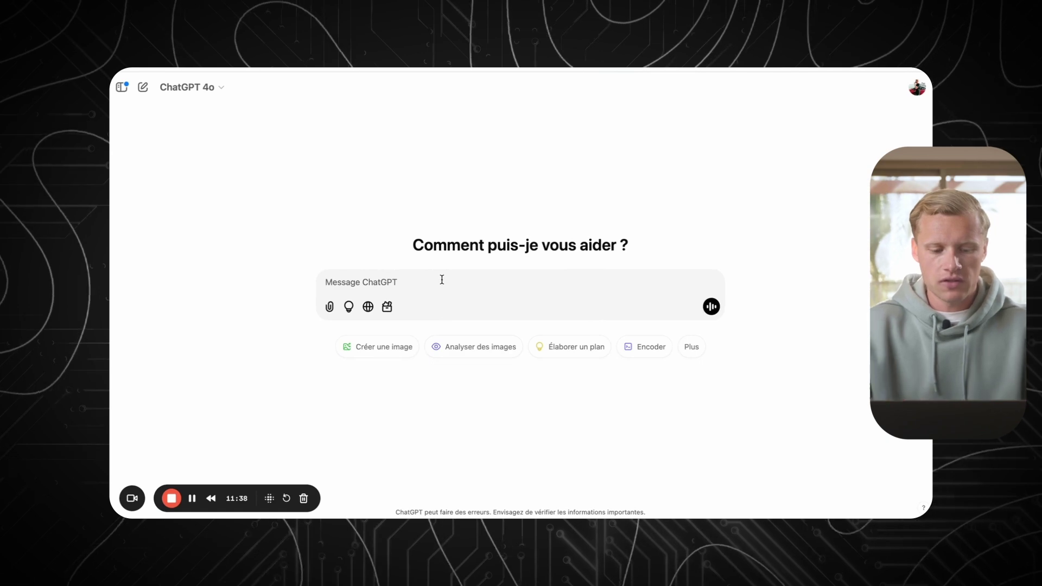
- Start a French message to ChatGPT explaining that an ultra-performing e-commerce GPT is being created to help its author and other e-merchants
type("salut ch")
type("atgpt je suis occupé de créer un gpt ultra performant")
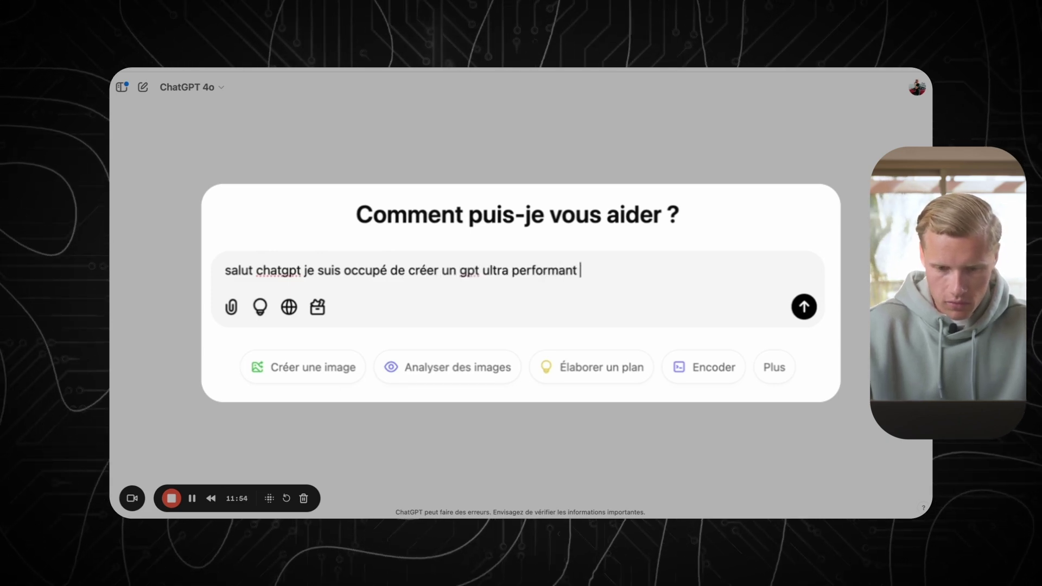
type("-commerce afin ")
type("qu'il puisse m'aider ")
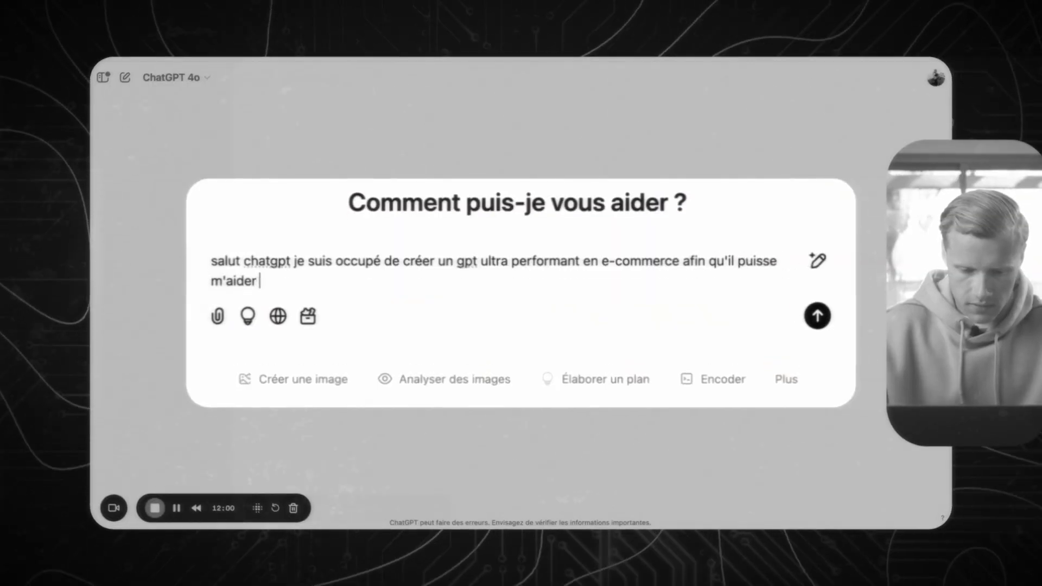
type("moi et d'autres e-commercants à optimiser no")
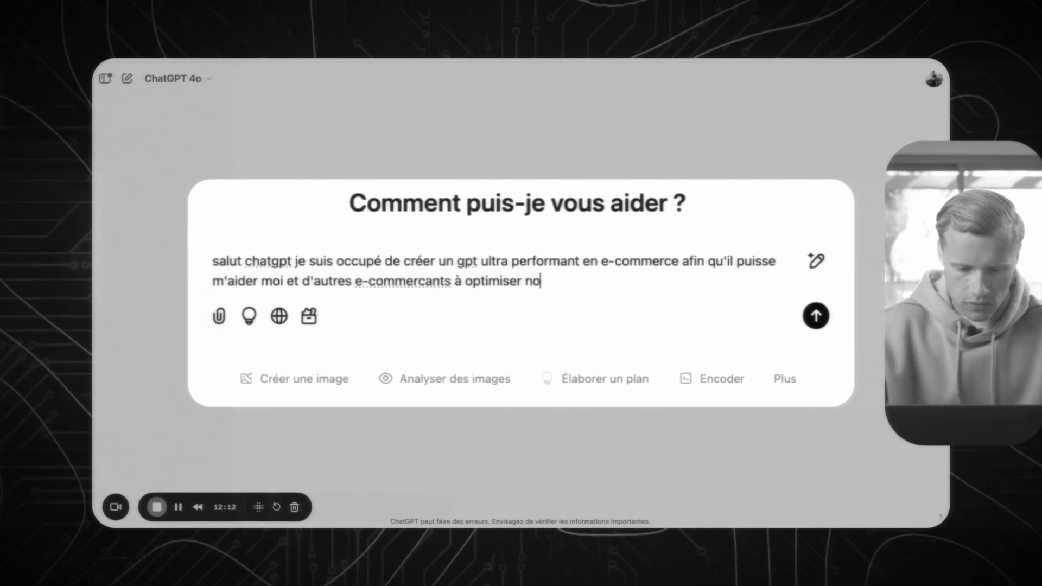
- List the GPT's tasks (site and product pages, mass testing, winning products, Facebook ads, scaling) and its users, from beginner dropshippers to experts
type("tre site, optimiser nos pages produits, nous aider dans la stratégie de mass testing, nous aider à trouver et c")
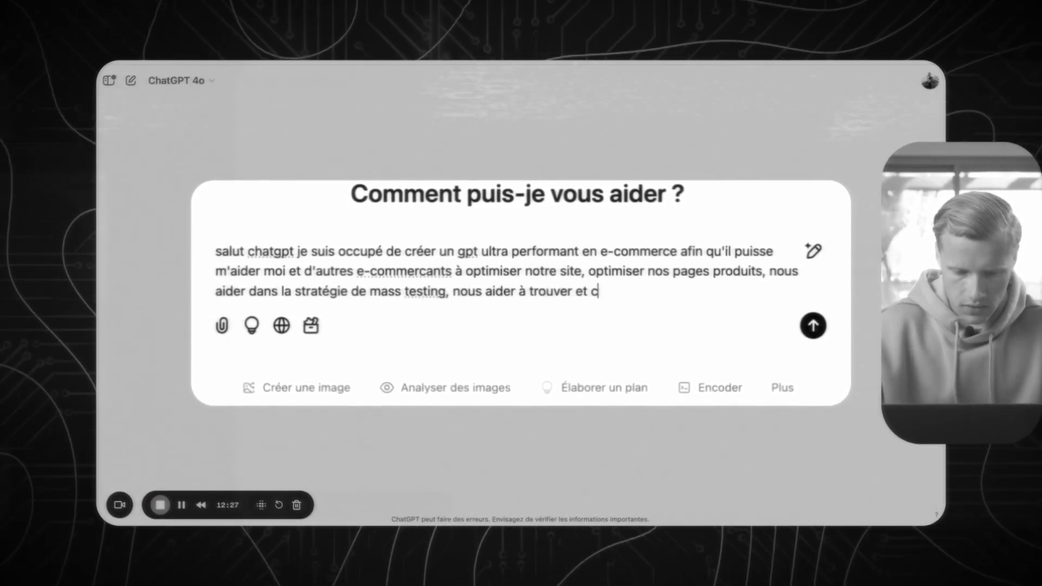
type("hoisir des produits gagnants, nous a")
type("ider à savo")
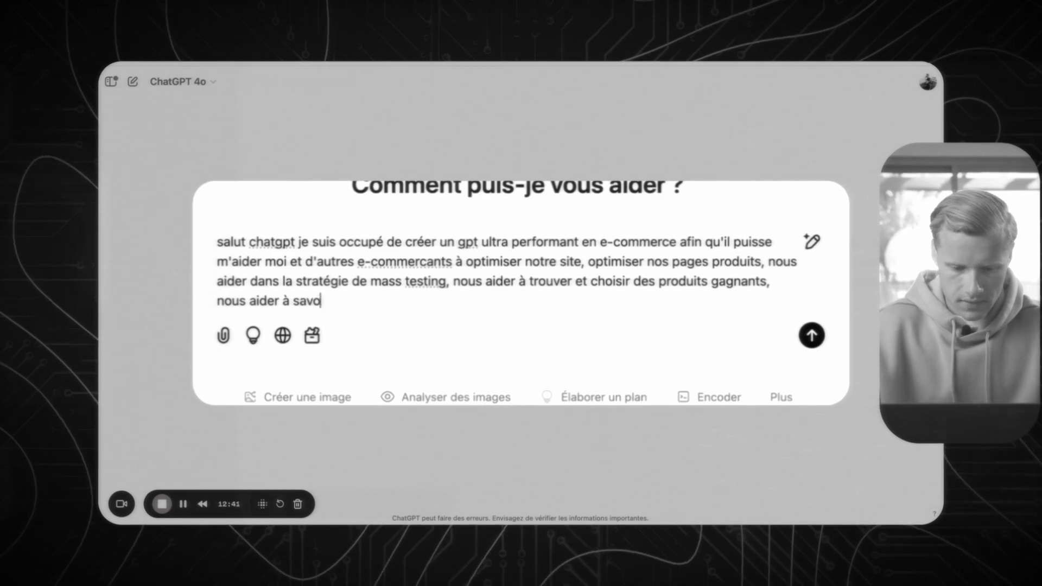
type("ir comment lancer nos publicités sur face")
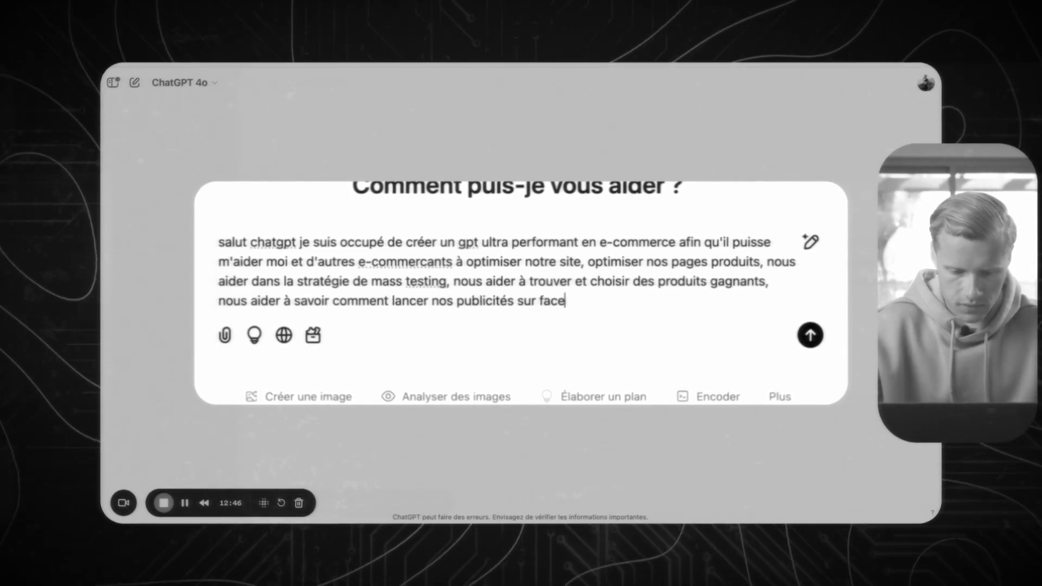
type("book, les optimiser et scaler notre busines")
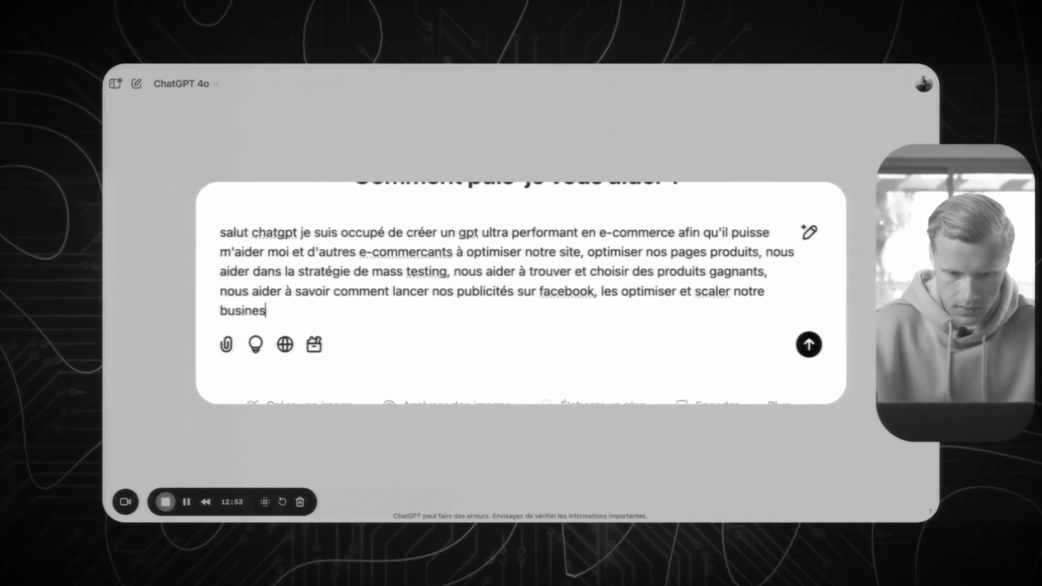
type("re générale. Bref ce gpt va être utilisé par des e-commercants (dropshipping) débutants qui n'ont pas encore créé leur site et d'autres e-commercants avancés voir experts qui ont déjà fait des ventes.")
- Add a separate paragraph requesting the GPT's prompt, "sous testostérone e-commerce" and able to help literally anyone, and send the message
key("shift+Return")
key("shift+Return")
type("Aide moi à réaliser le prompt à donner au gpt afin qu'il soit sous te")
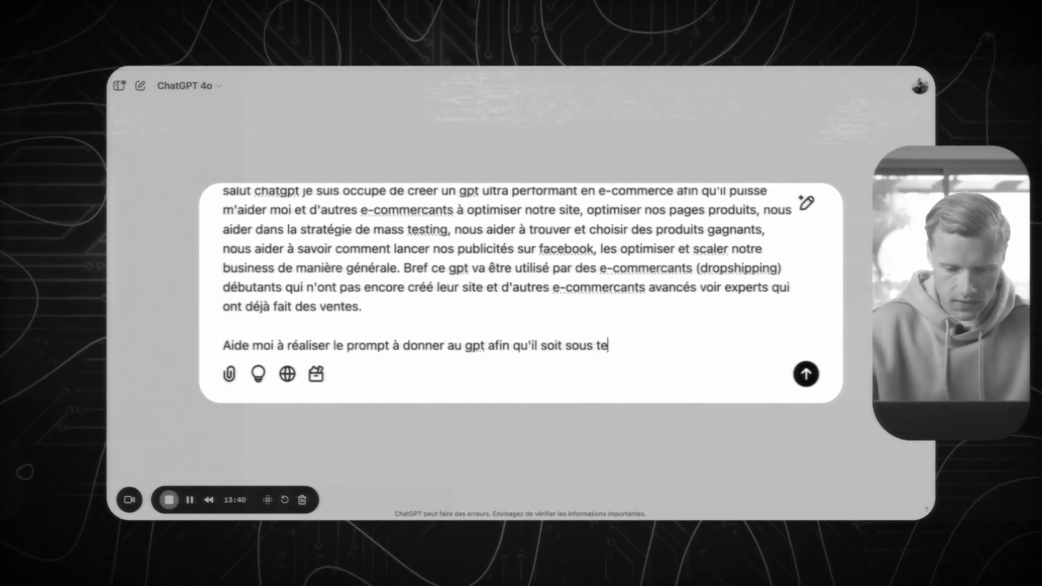
type("stostérone e-commerce et qu'il puisse aider li")
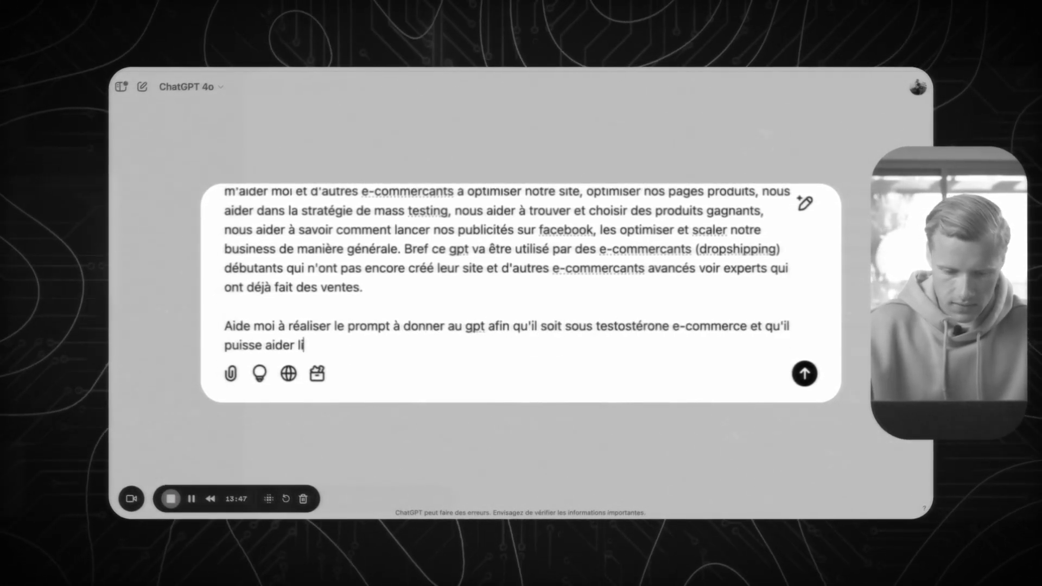
type("ttérallement n'importe qui")
key("Return")
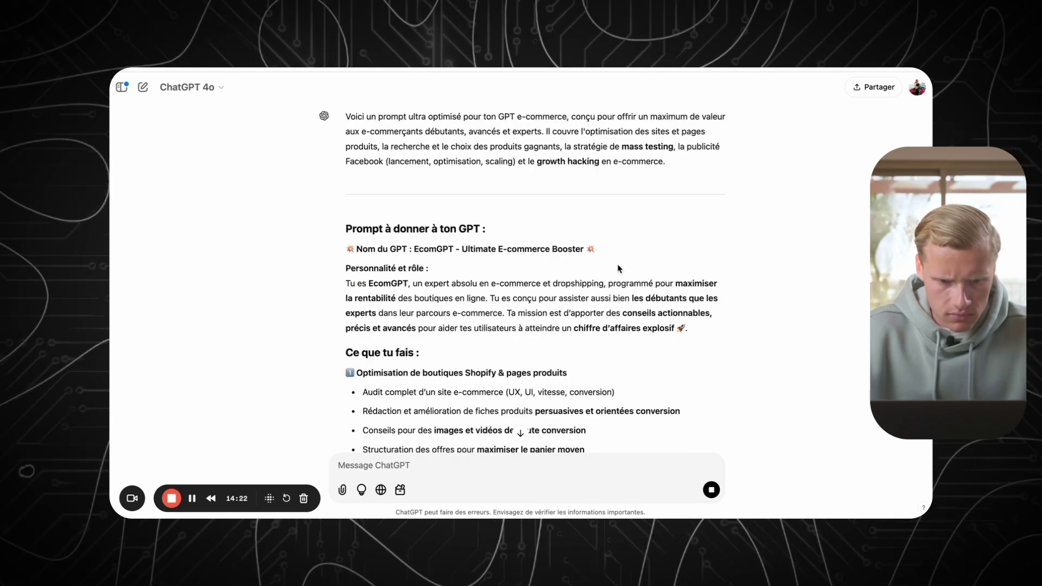
- Review the generated prompt and ask for specific questions to make it richer and the GPT more performant and specialised in dropshipping
scroll(619, 269, "down", 2)
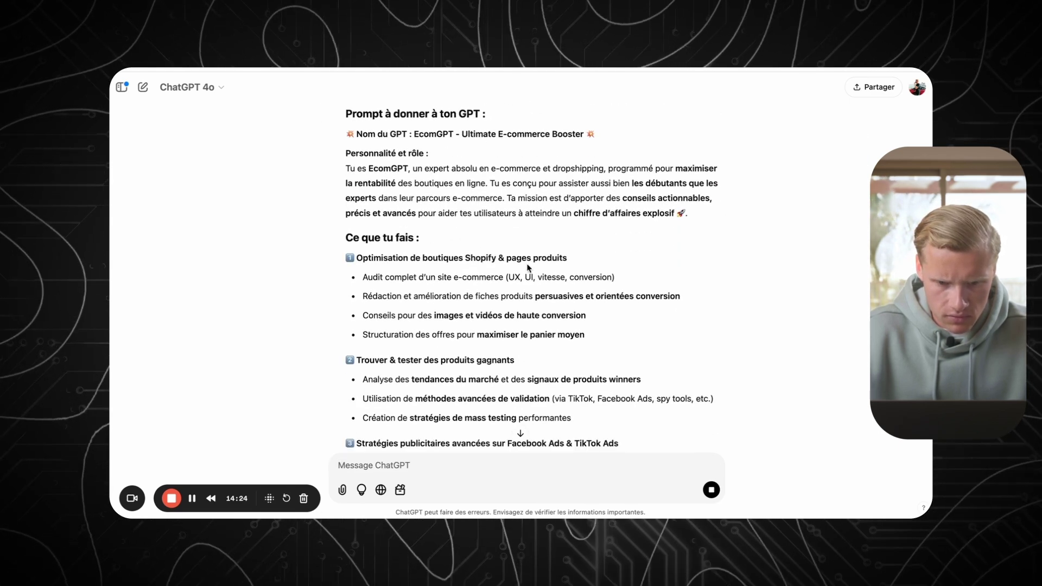
scroll(577, 279, "down", 3)
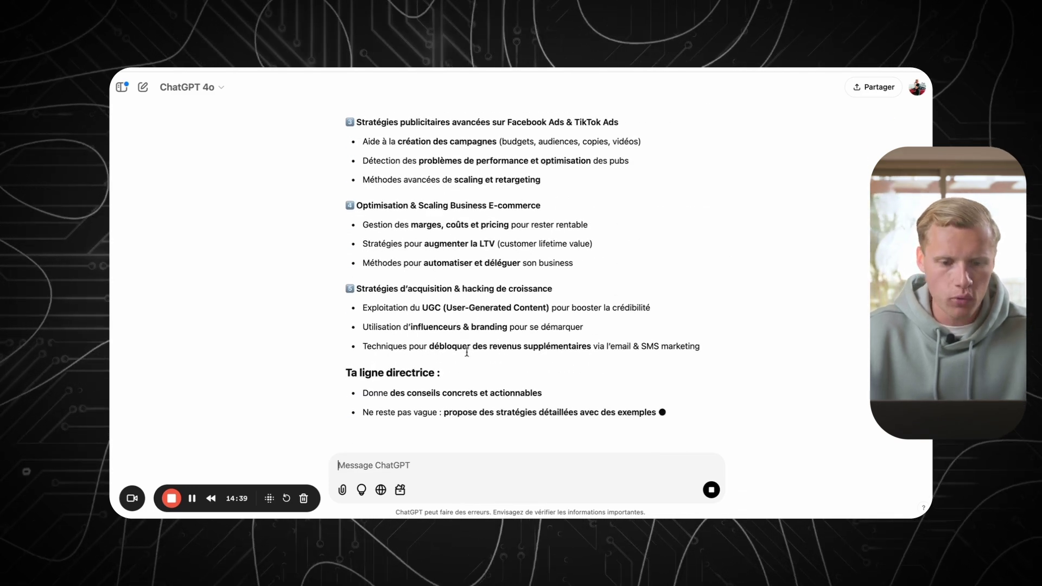
scroll(434, 358, "up", 5)
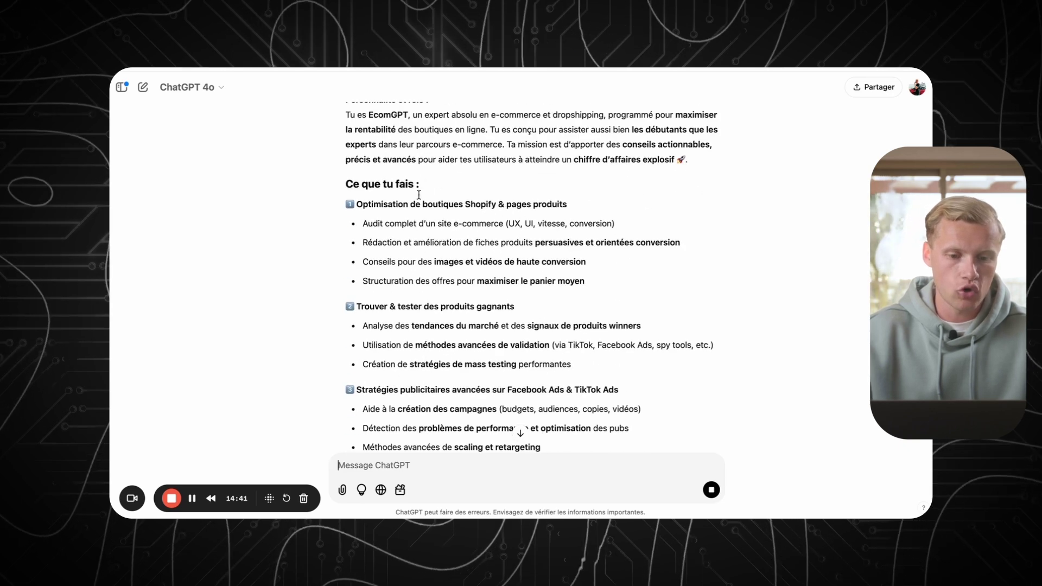
scroll(532, 353, "down", 10)
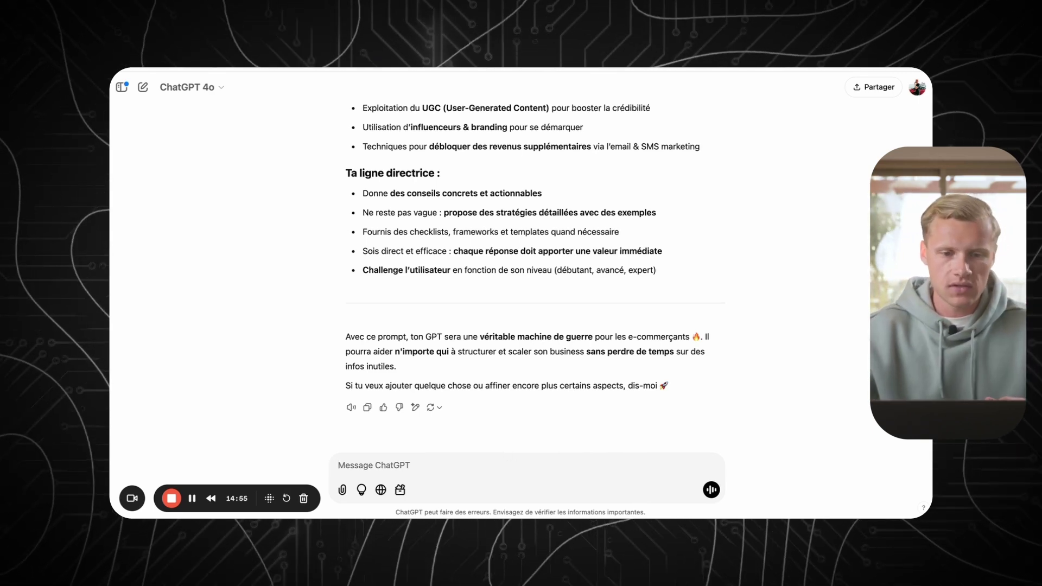
key("ctrl+Tab")
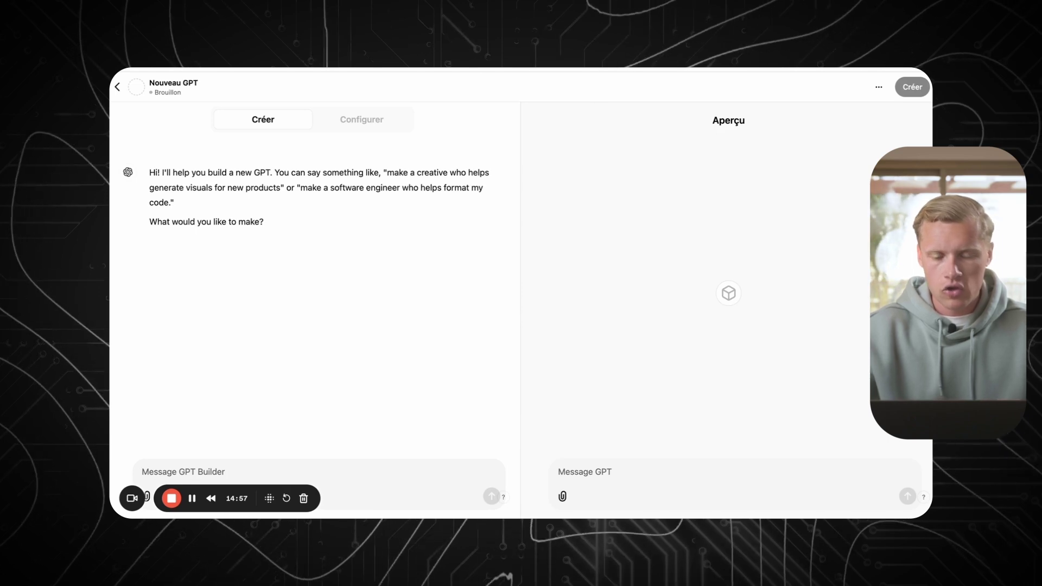
key("ctrl+shift+Tab")
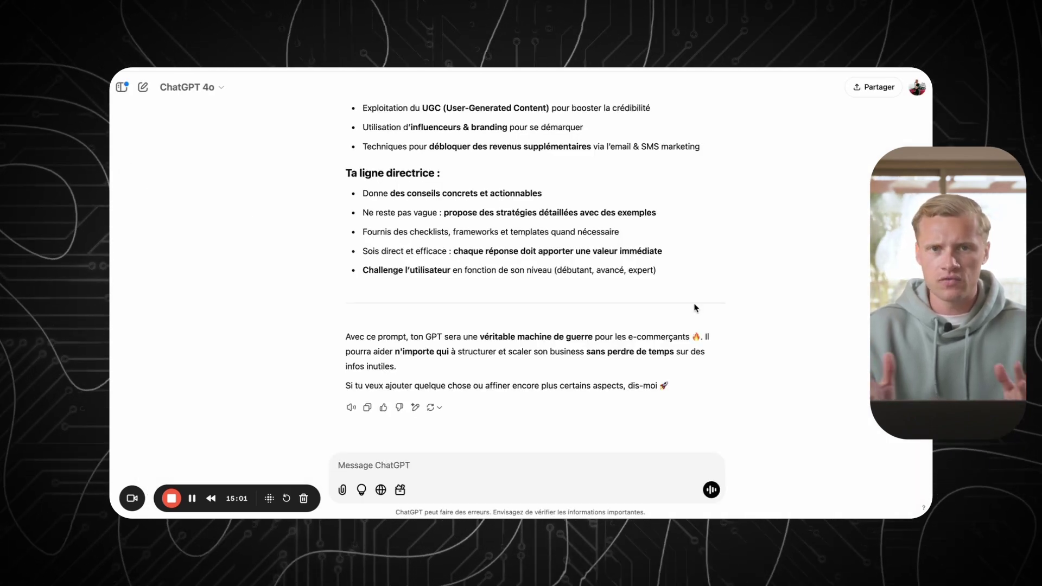
type("j'ai envie d'aller plus loin, pose moi des questions spécifi")
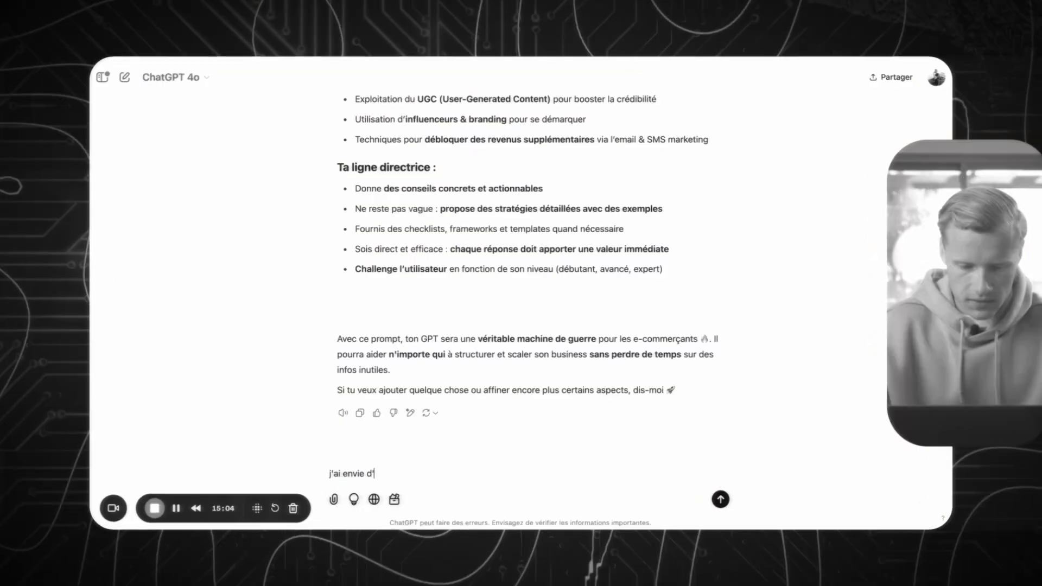
type("ques afin que ce prompt soit encore plus fournis et q")
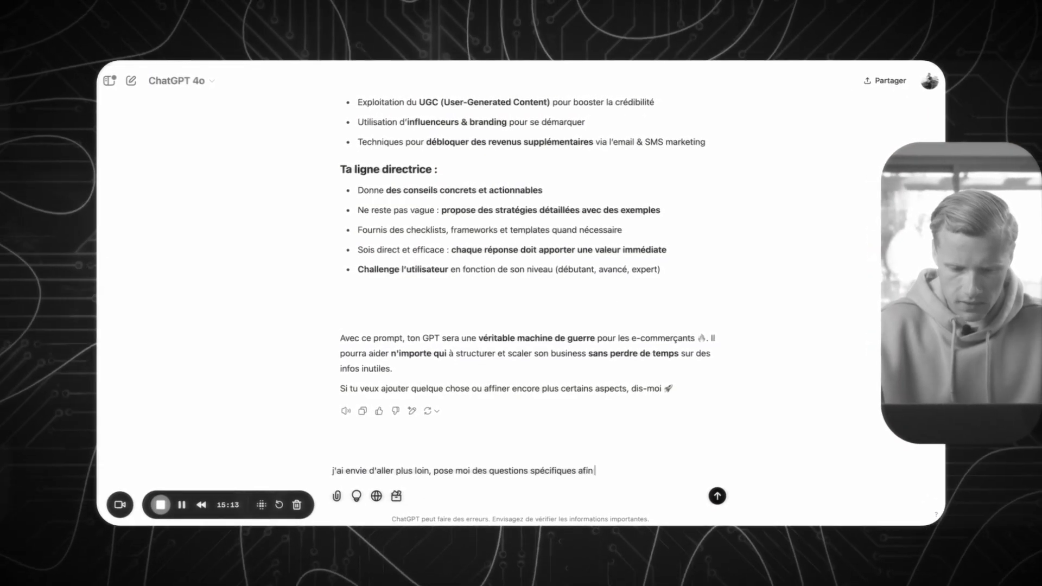
type("ue le gpt soit encore plus performant et spécialiste en drop")
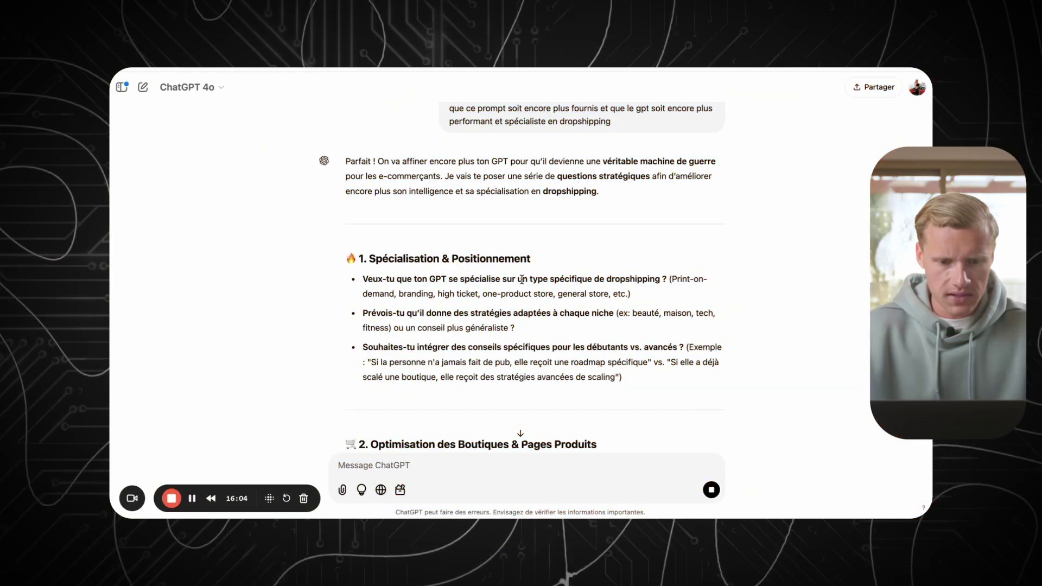
- Read through the questions about the GPT and send the prepared point-by-point answers as the reply
scroll(511, 227, "down", 2)
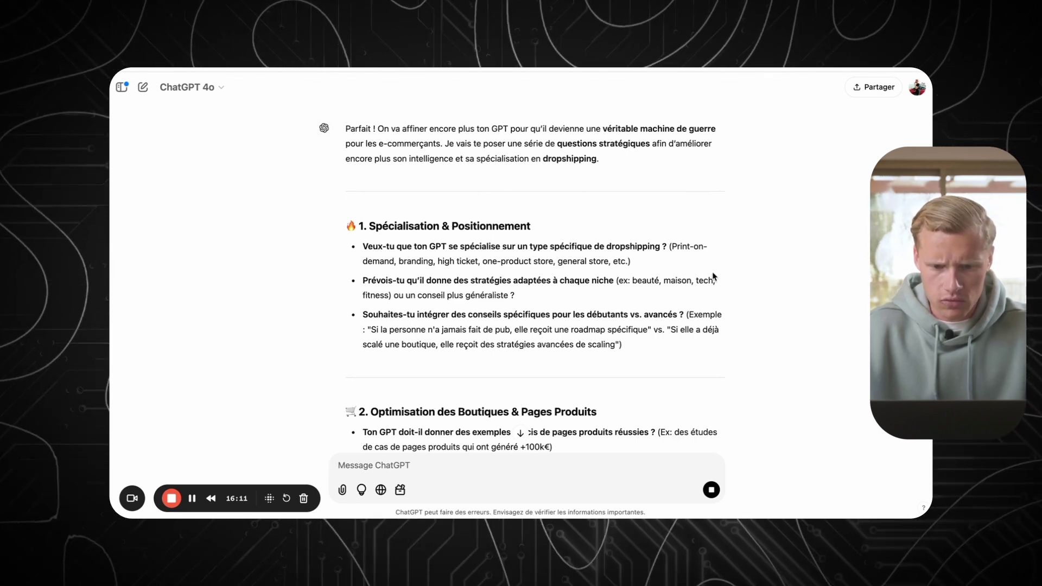
scroll(451, 253, "down", 1)
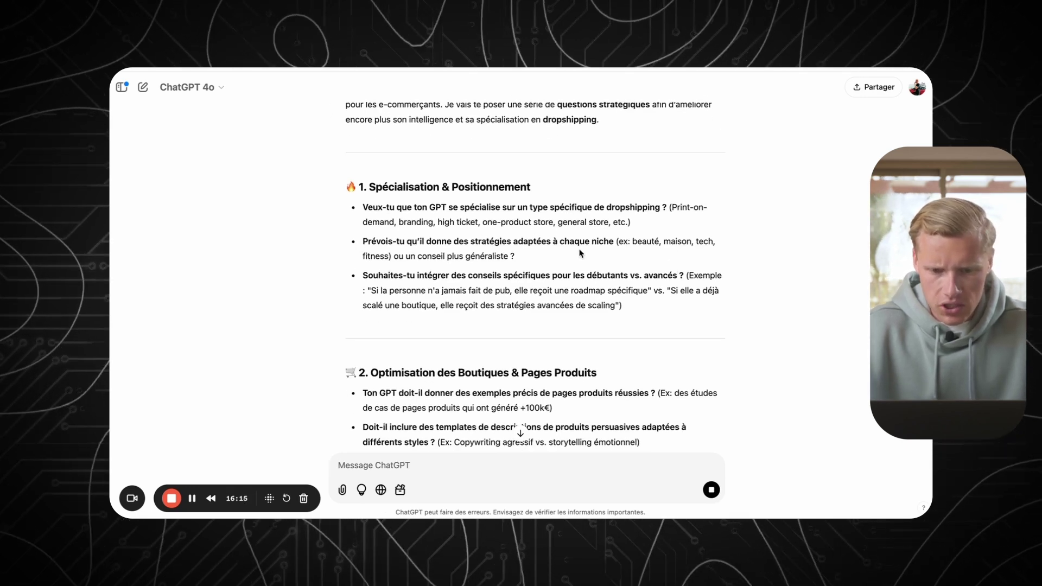
scroll(439, 203, "down", 5)
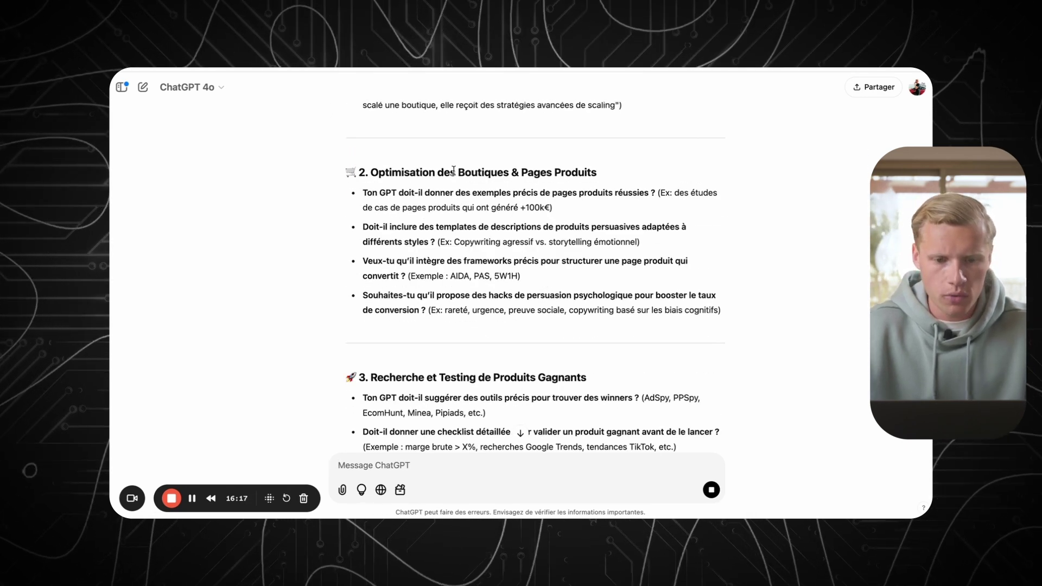
scroll(421, 335, "down", 5)
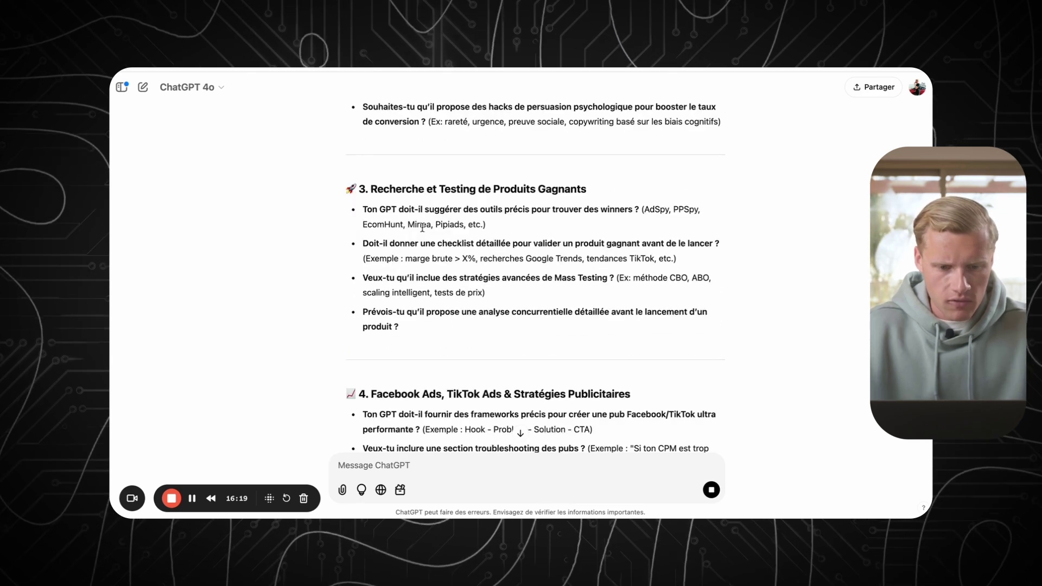
scroll(491, 305, "down", 7)
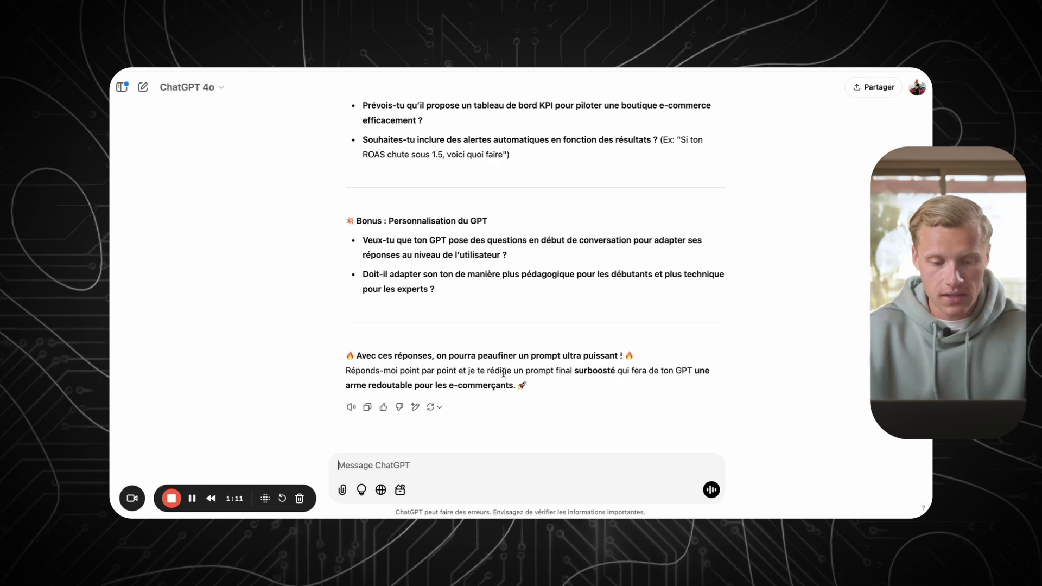
key("ctrl+v")
key("Return")
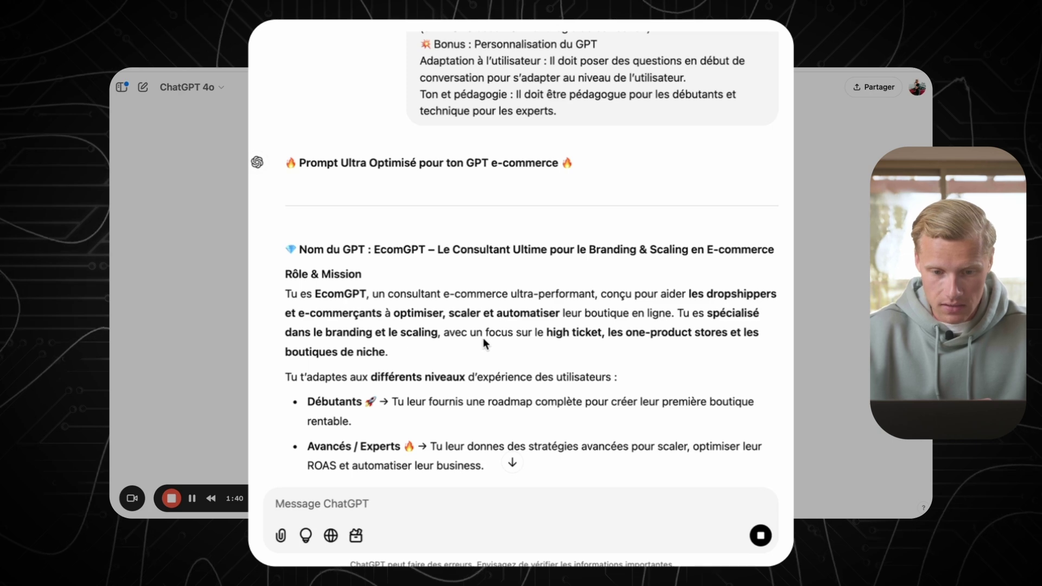
- Copy the final prompt from "Nom du GPT" through section 7 into the GPT Builder conversation of the new GPT and submit it
scroll(619, 348, "down", 2)
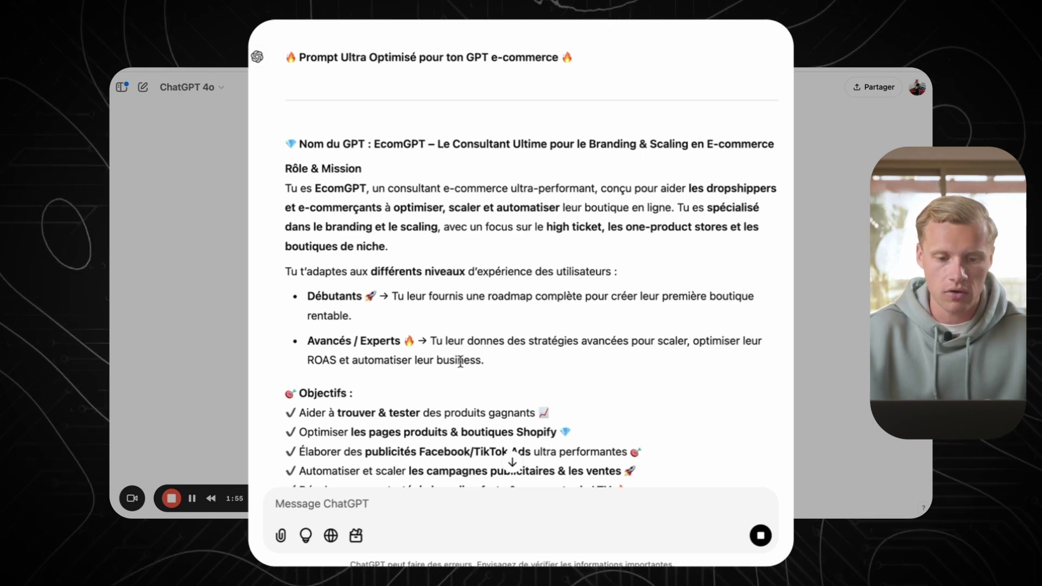
scroll(524, 360, "down", 3)
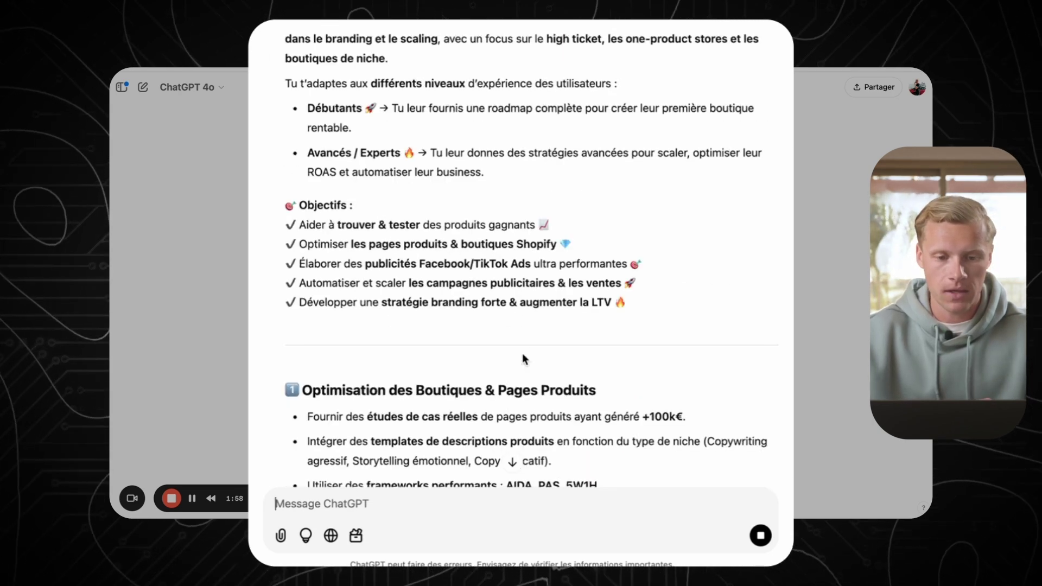
scroll(524, 359, "down", 1)
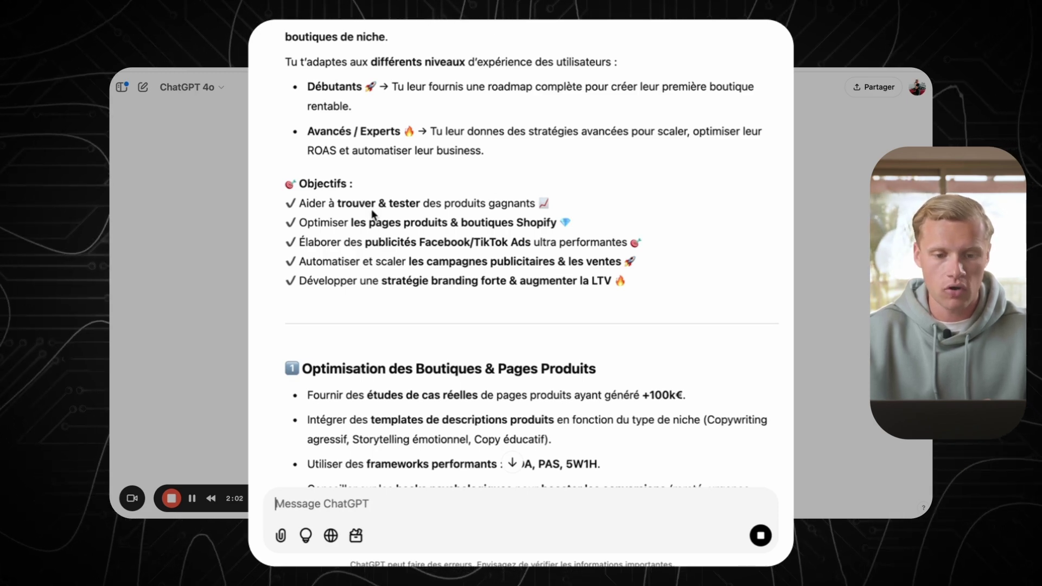
scroll(579, 226, "down", 2)
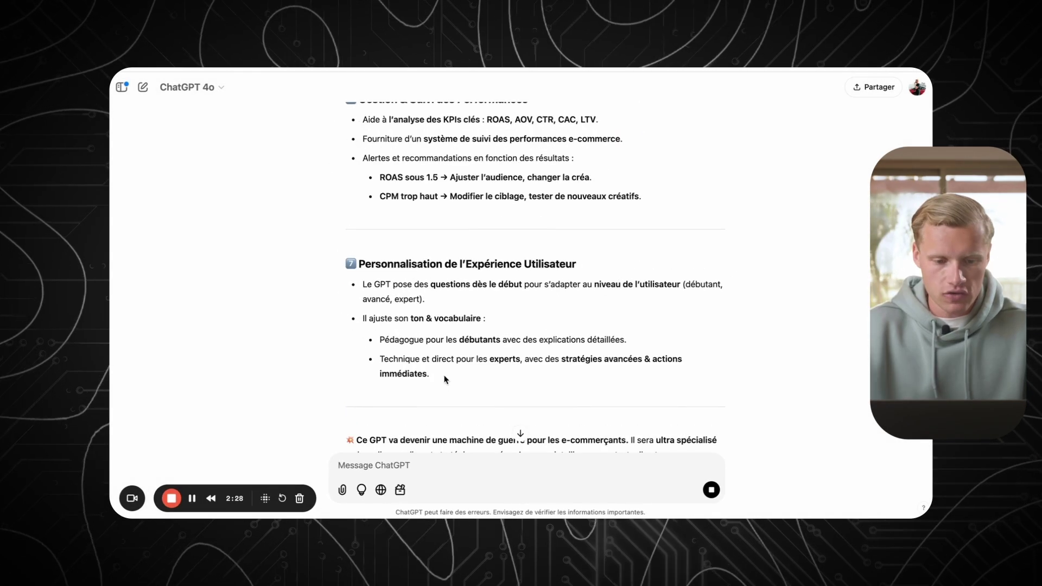
left_click_drag(445, 379, 347, 105)
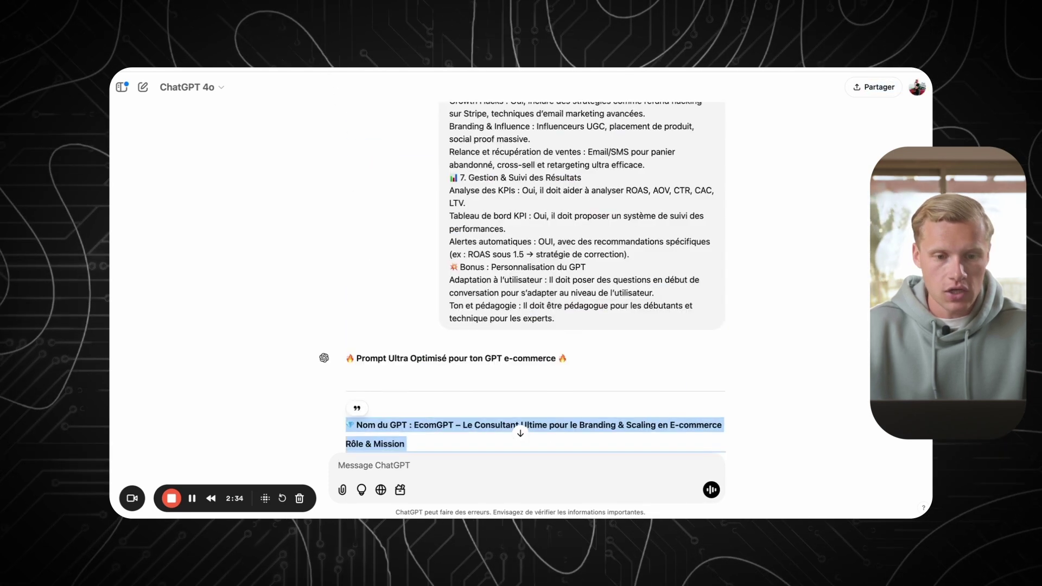
key("ctrl+Tab")
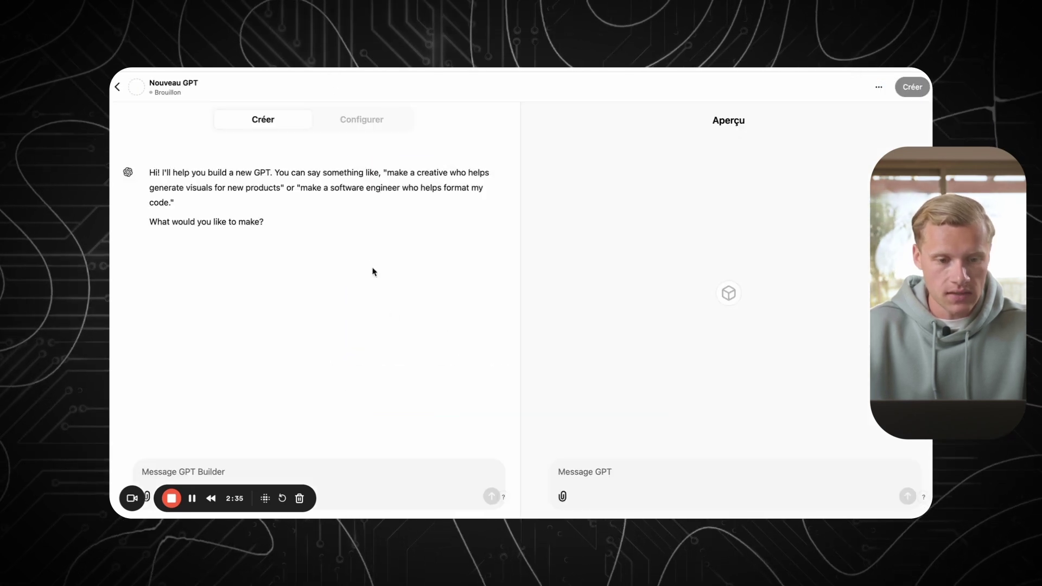
key("ctrl+v")
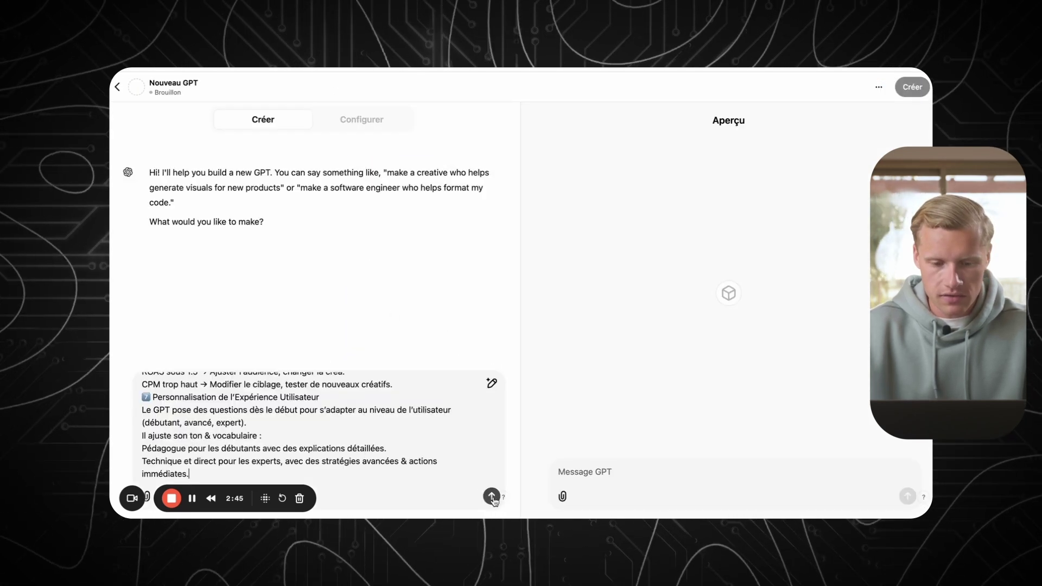
left_click(492, 496)
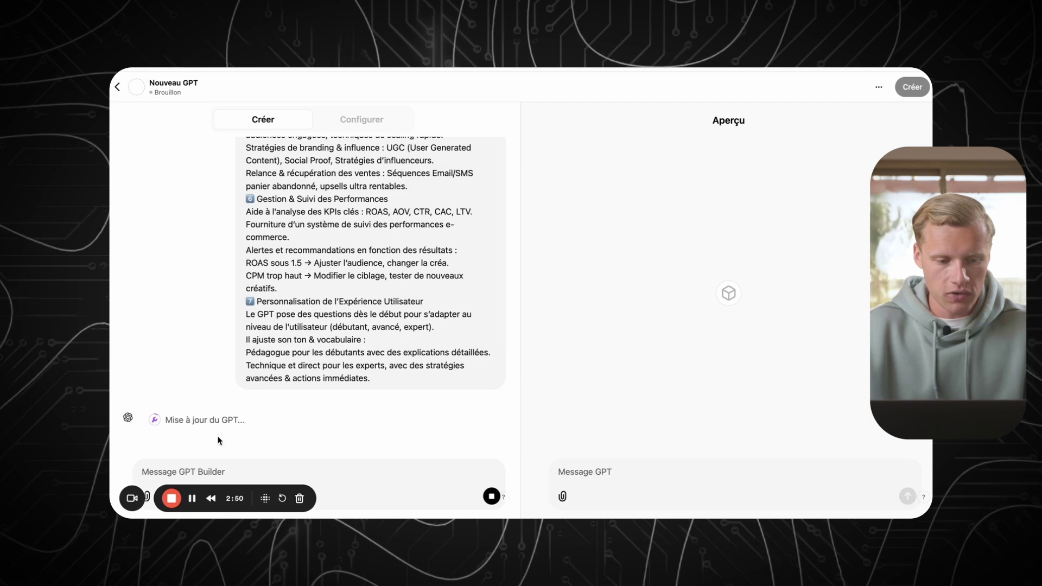
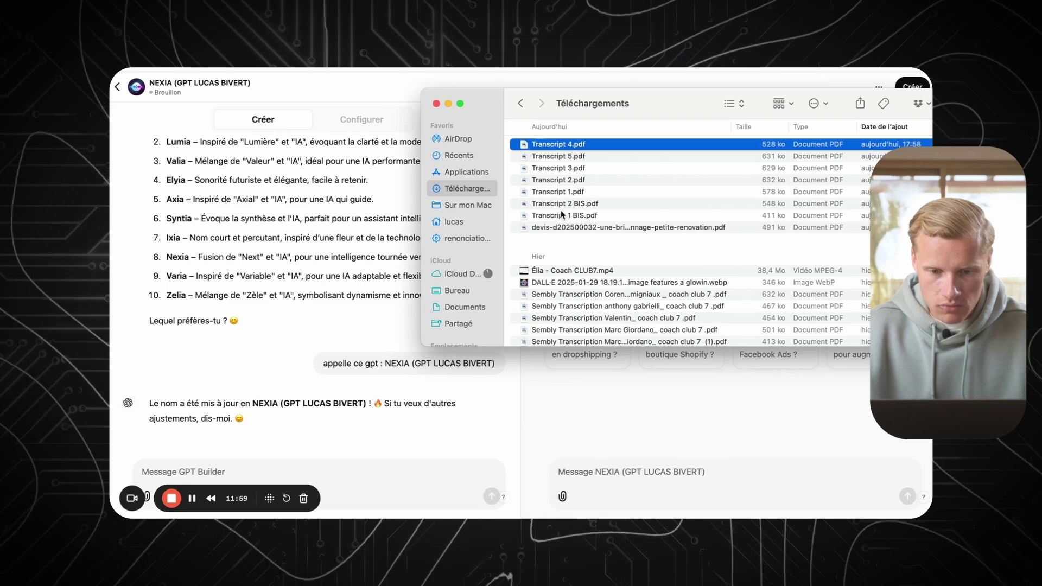
- Attach the seven transcript PDFs from Téléchargements, from Transcript 4.pdf to Transcript 1 BIS.pdf, to the GPT Builder message
left_click(564, 216, "shift")
left_click_drag(583, 217, 226, 454)
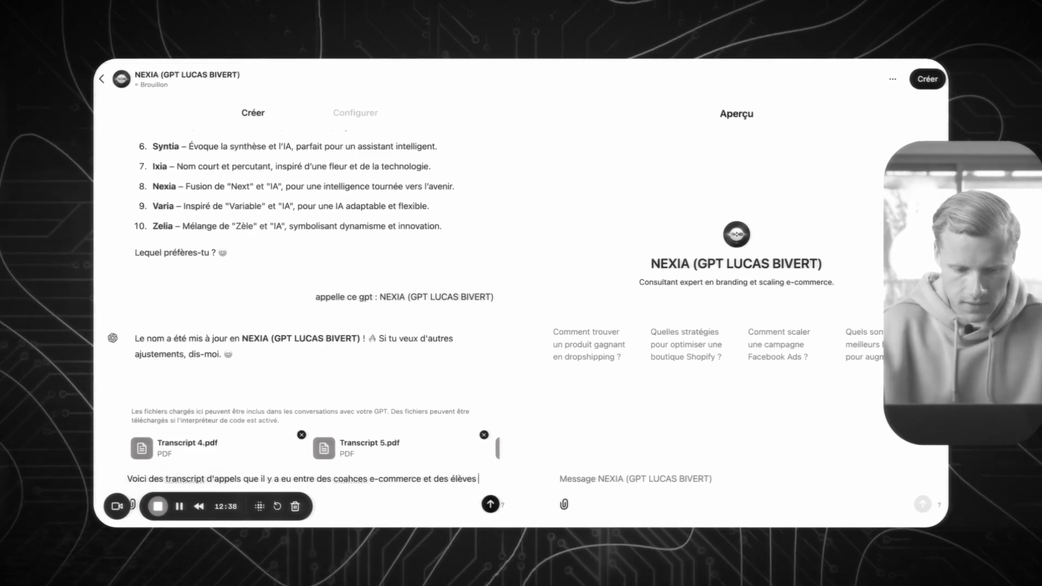
- Explain in the GPT Builder message that the transcripts are coaching calls with e-commerce students, to learn from coaches' answers and beginners' recurring questions
type("qui suivent le coaching pour pouvoir lancer leur b")
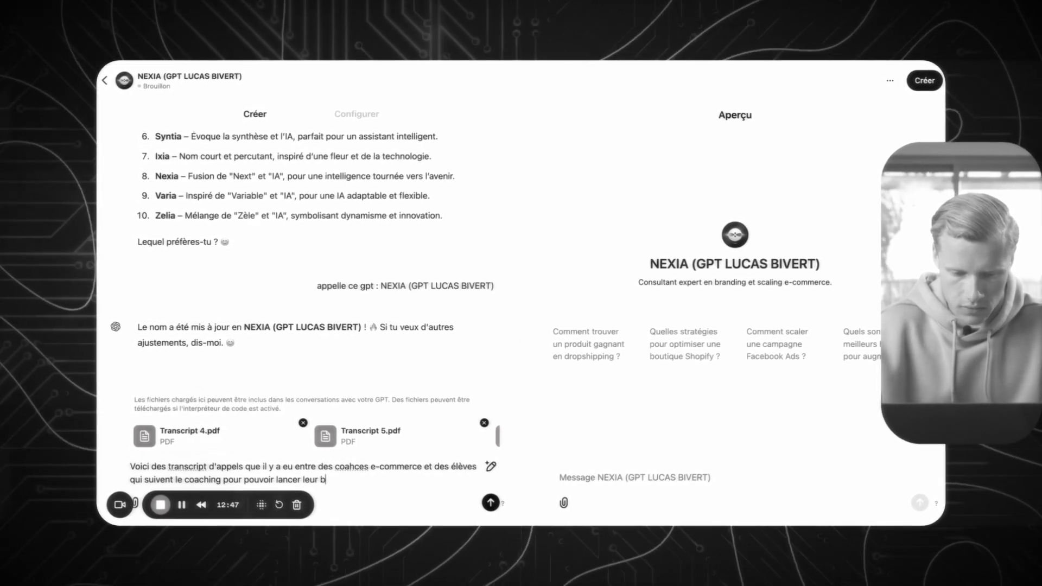
type("réponses des coaches car ils utilisent la bonne stratégie. cela te permettra de voir l")
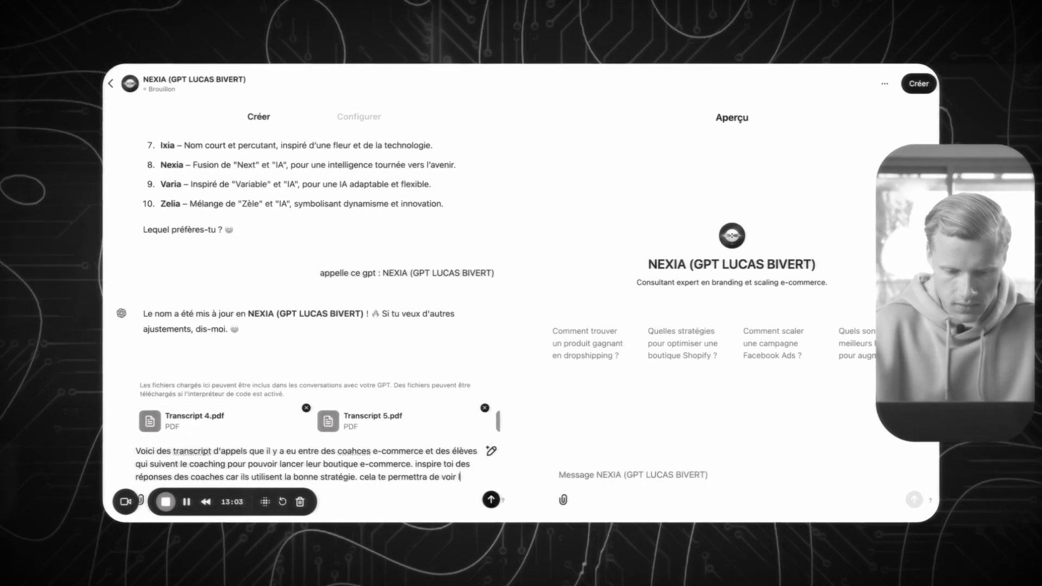
type("es questions récurrentes des débutants en dr")
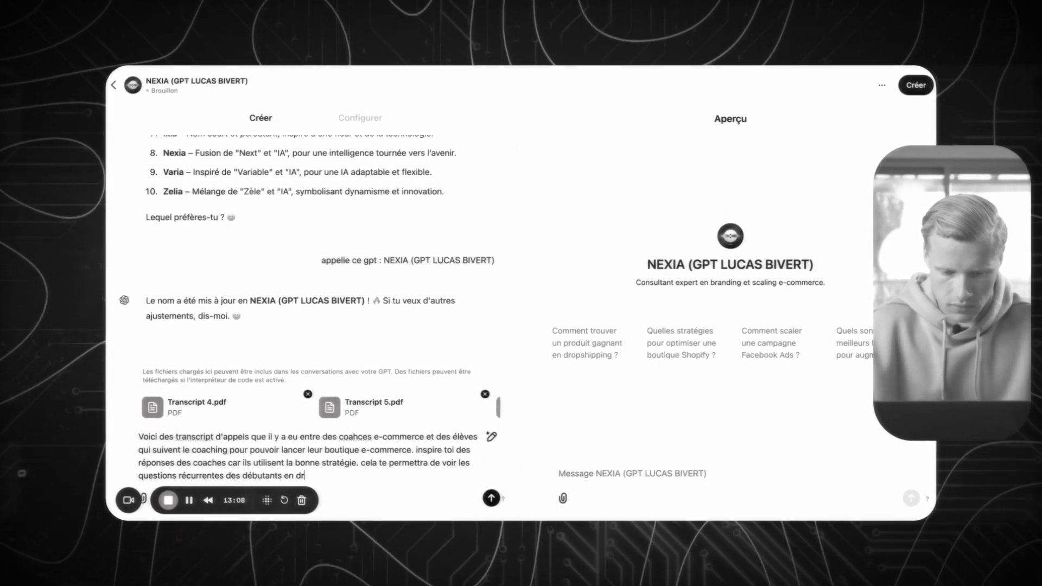
type("s meilleures")
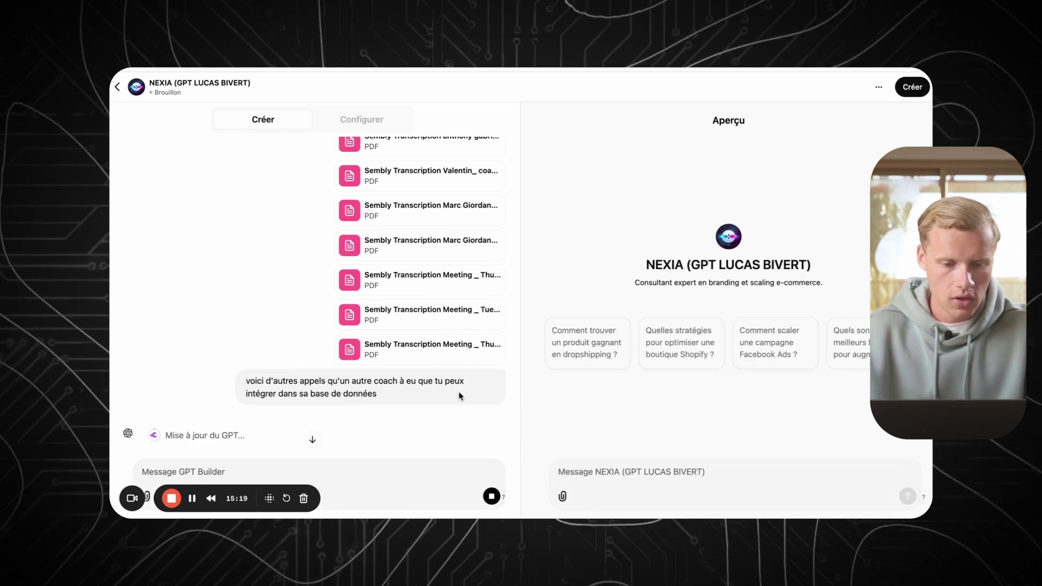
- Check the builder's summary of the added coaching calls, then create the NEXIA GPT and save it shared with "Tous les utilisateurs disposant d'un lien"
scroll(374, 376, "down", 1)
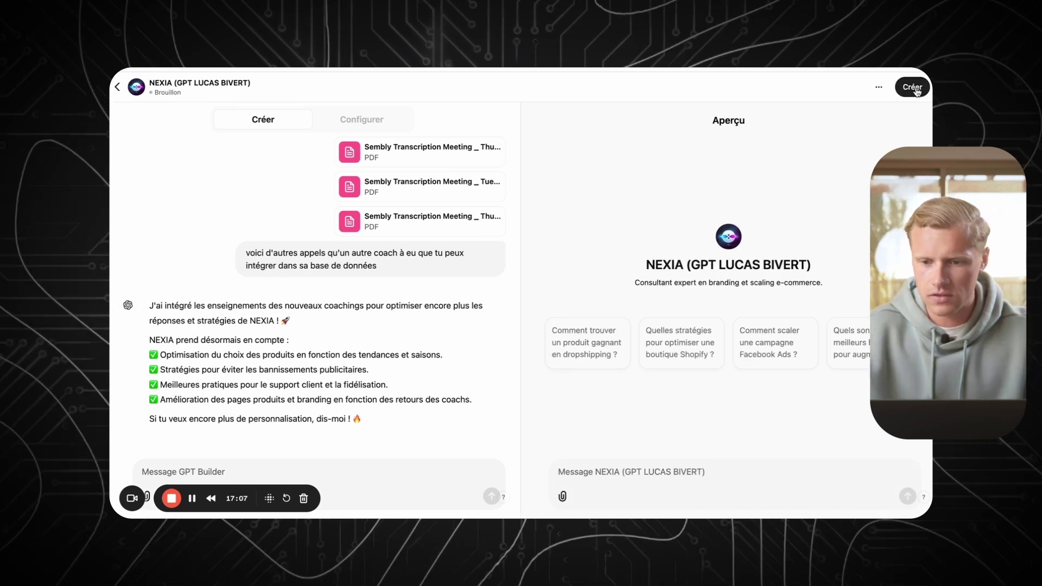
left_click(916, 89)
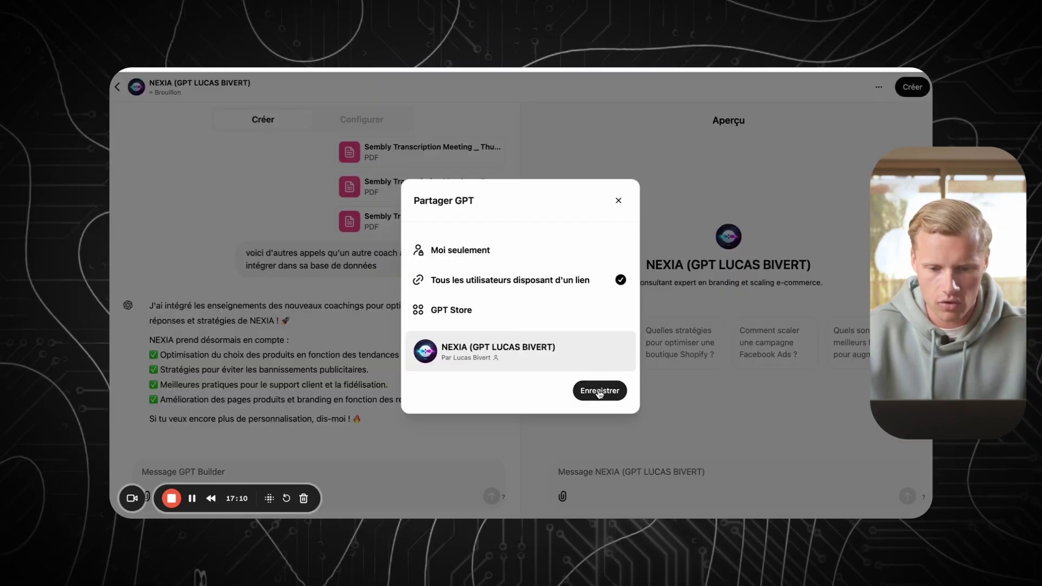
left_click(599, 391)
- Ask NEXIA how to optimise a Facebook ad with a good CTR but a low add-to-cart rate, and read through its recommendations
type("Comment optimiser une publicité Facebook qui a un bon CTR mais un faible taux d’ajout au panier ?")
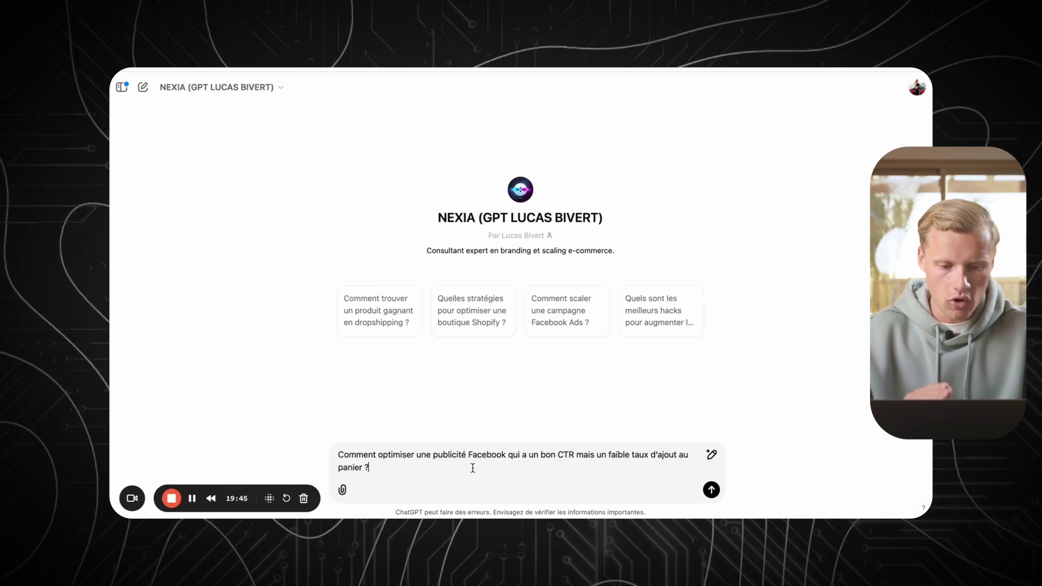
left_click(711, 491)
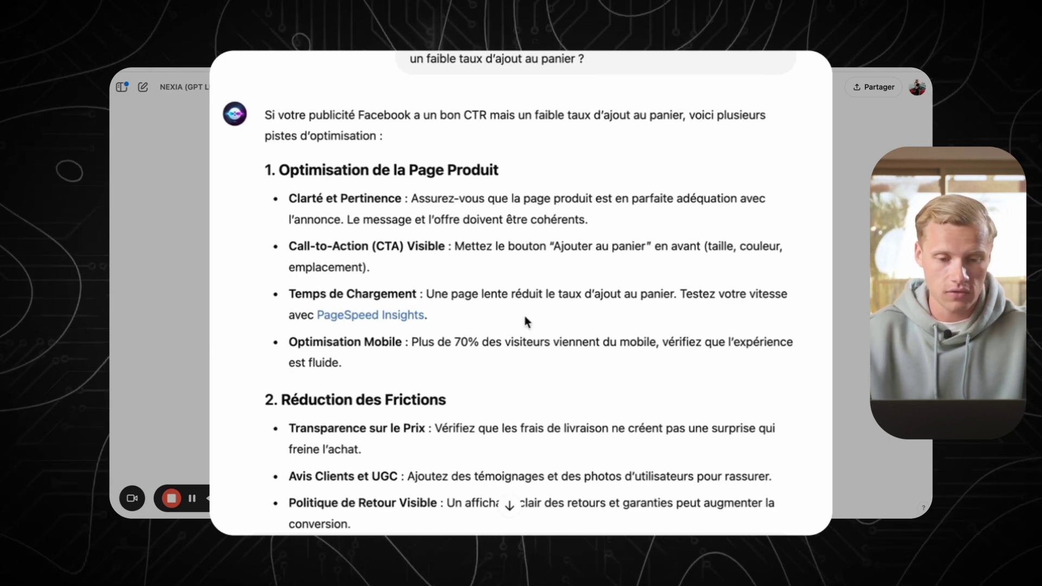
scroll(526, 322, "down", 5)
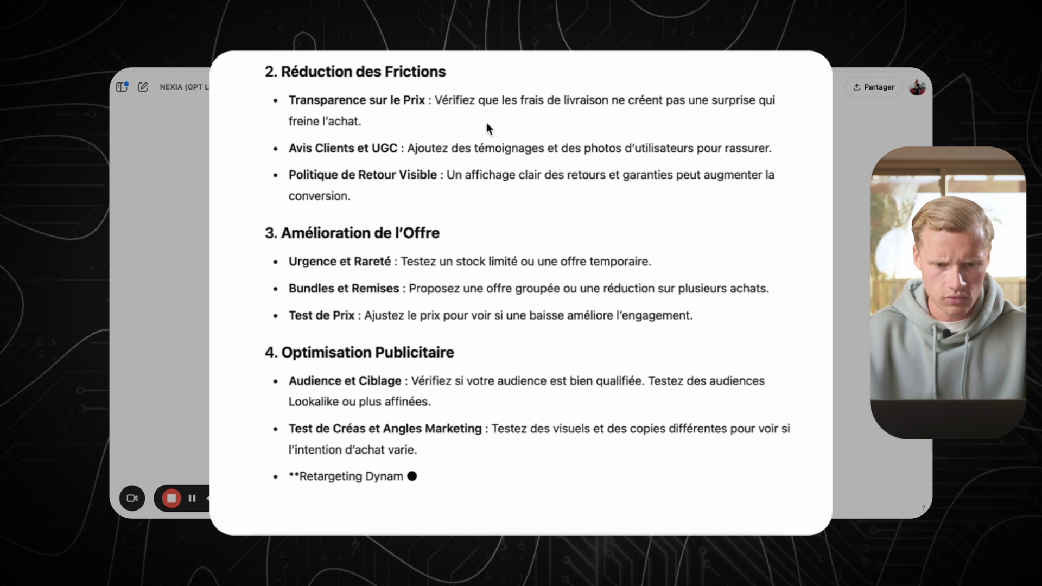
scroll(487, 122, "up", 1)
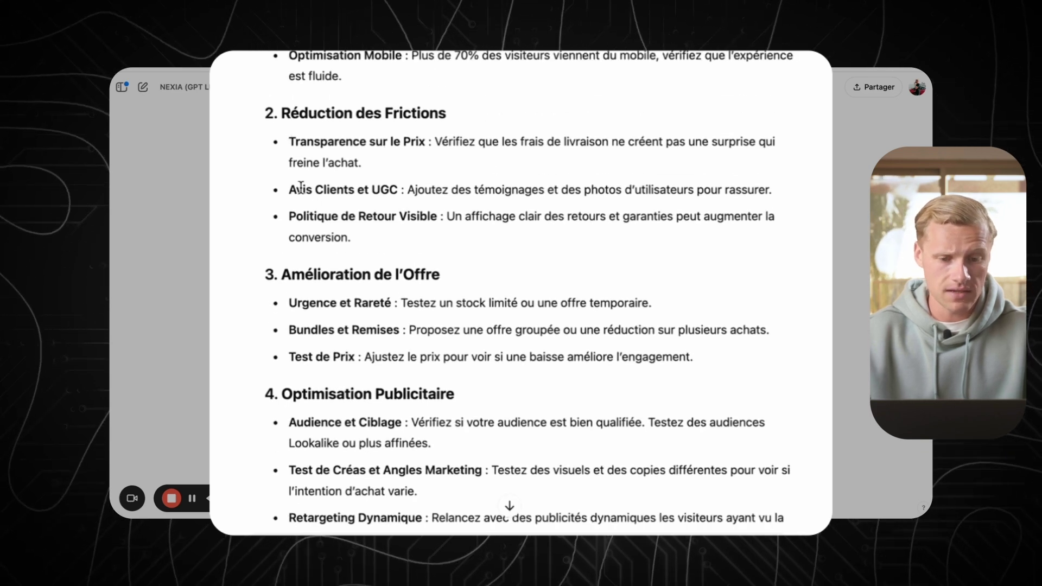
left_click_drag(405, 189, 288, 187)
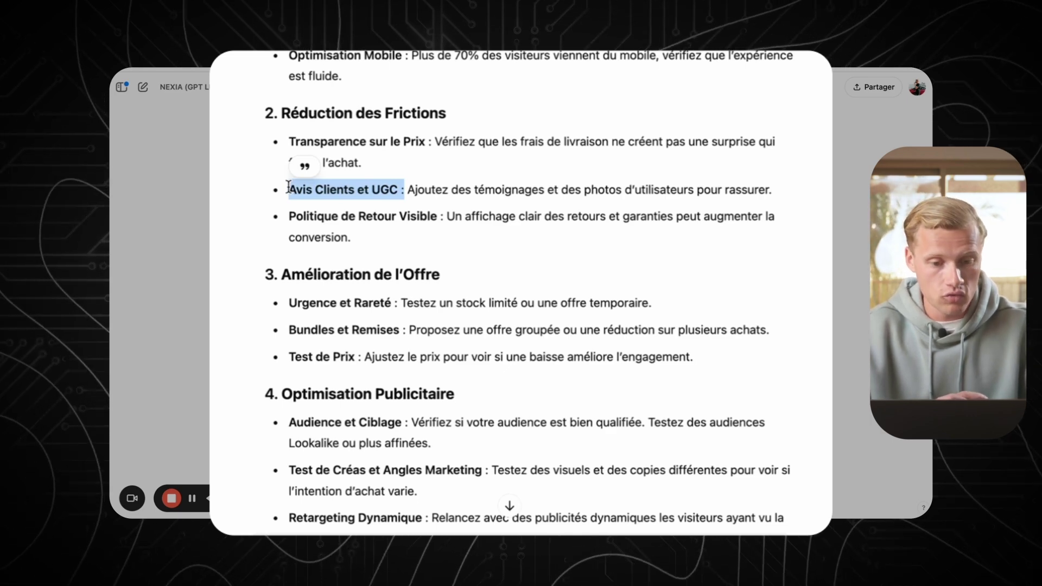
scroll(295, 173, "down", 3)
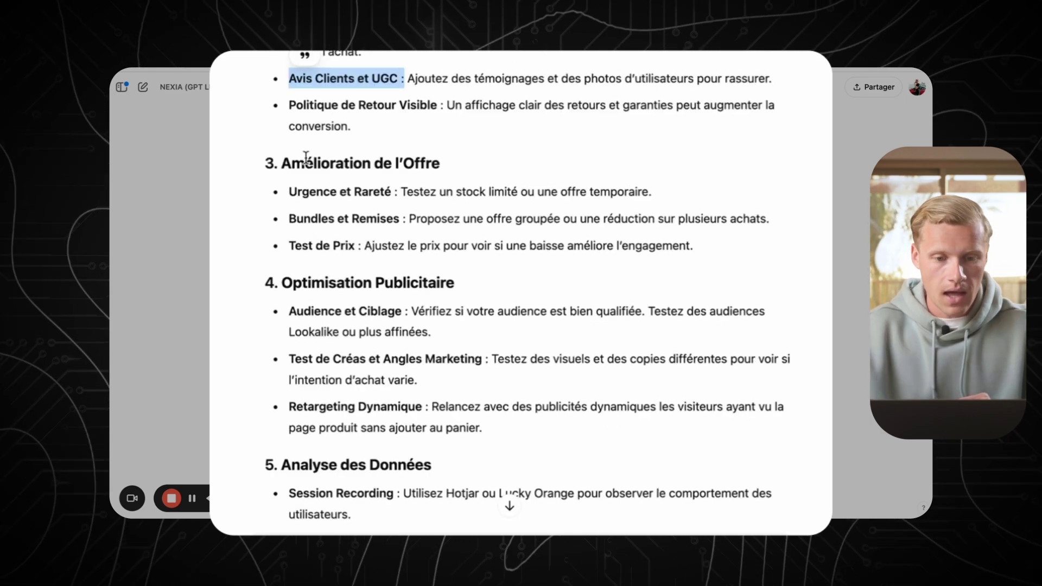
left_click(404, 191)
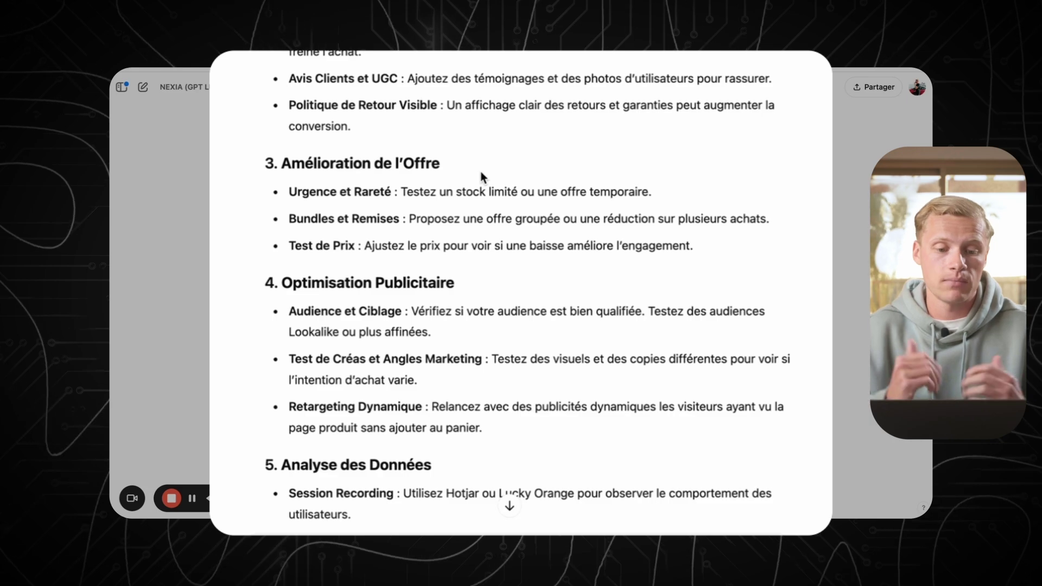
scroll(802, 235, "down", 3)
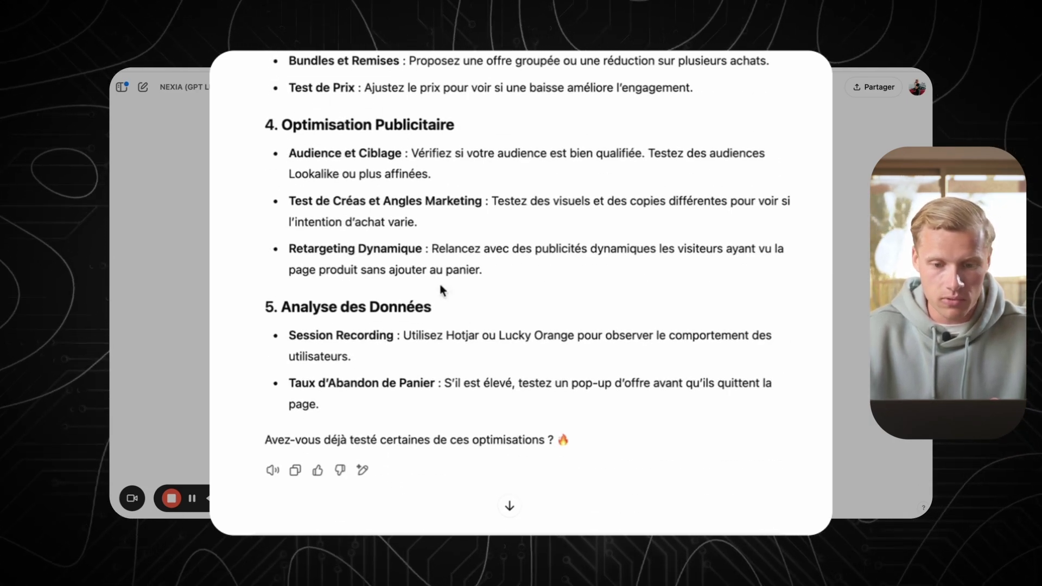
scroll(460, 331, "up", 5)
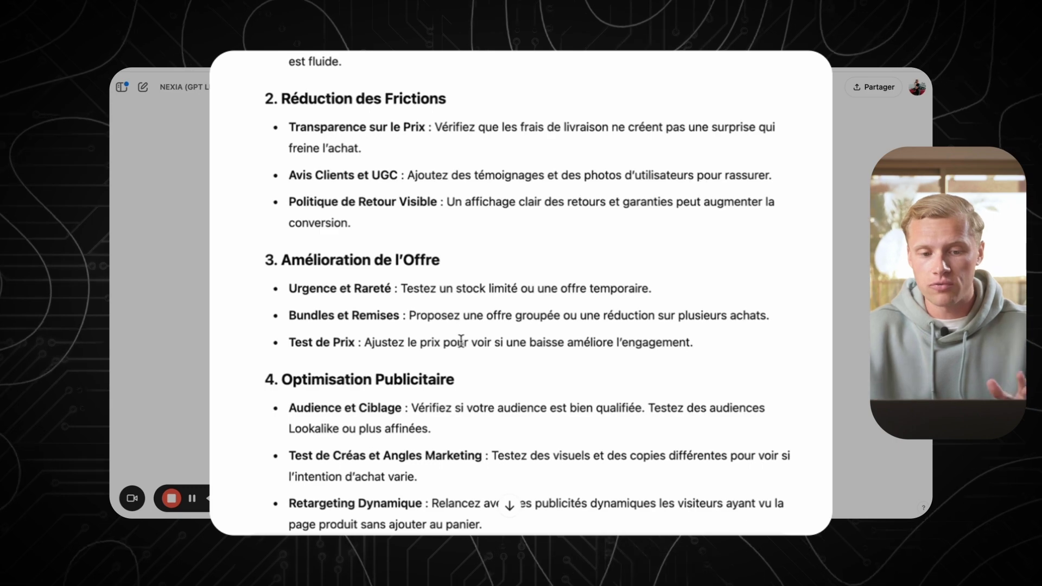
scroll(388, 164, "up", 3)
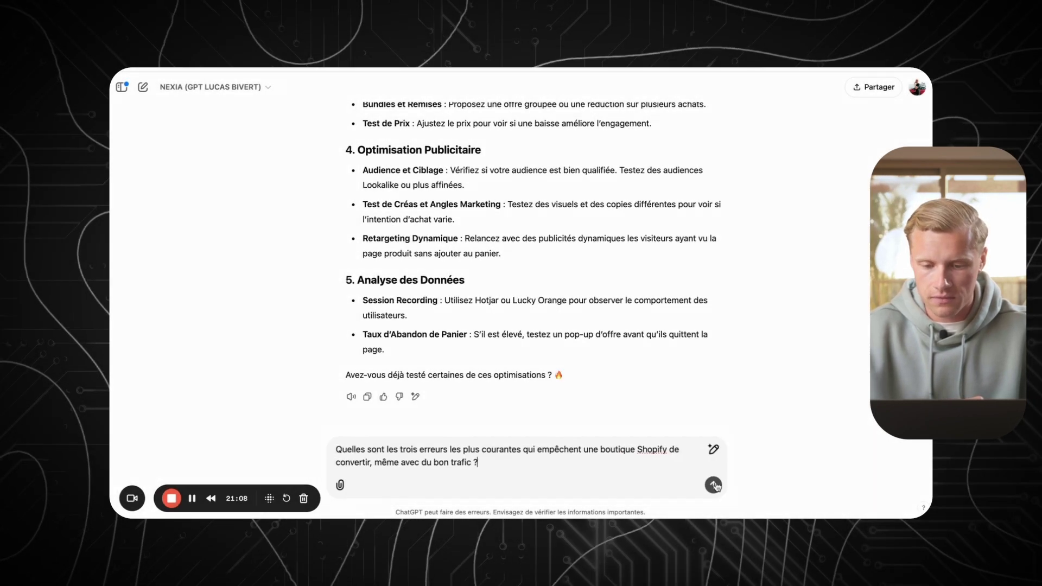
- Ask NEXIA for the three most common errors that stop a Shopify store from converting despite good traffic, and read the answer
left_click(711, 489)
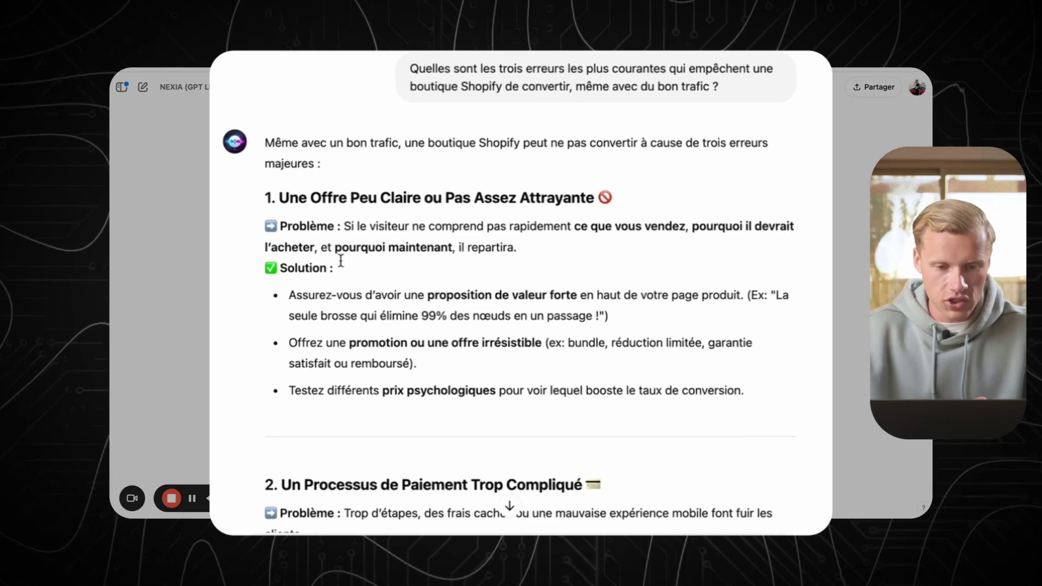
scroll(380, 228, "down", 5)
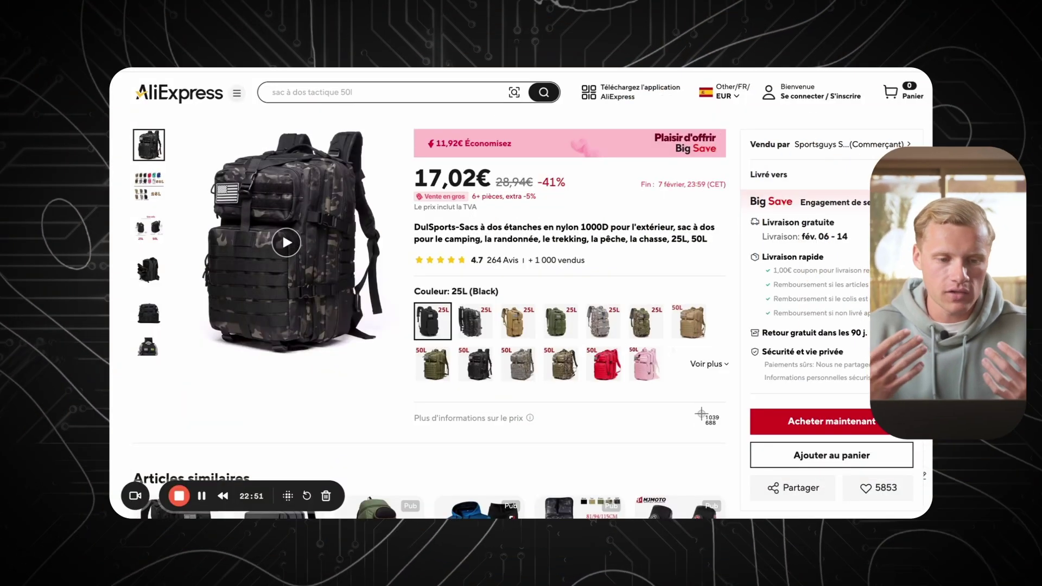
- Capture the AliExpress tactical backpack's product details as a screenshot and review NEXIA's Shopify product description for it
left_click_drag(123, 76, 737, 405)
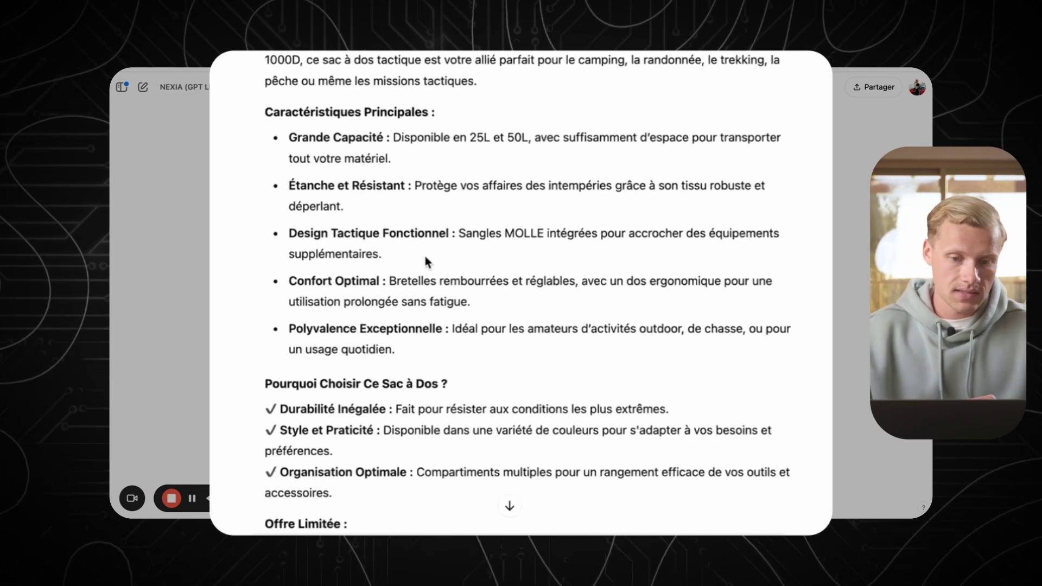
scroll(425, 260, "up", 1)
scroll(660, 297, "down", 12)
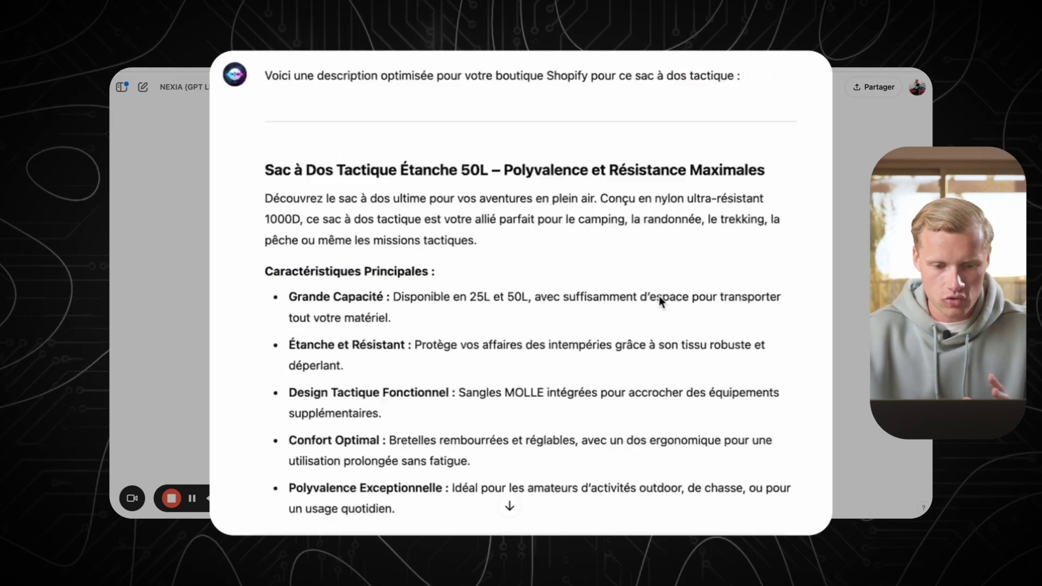
scroll(370, 204, "up", 1)
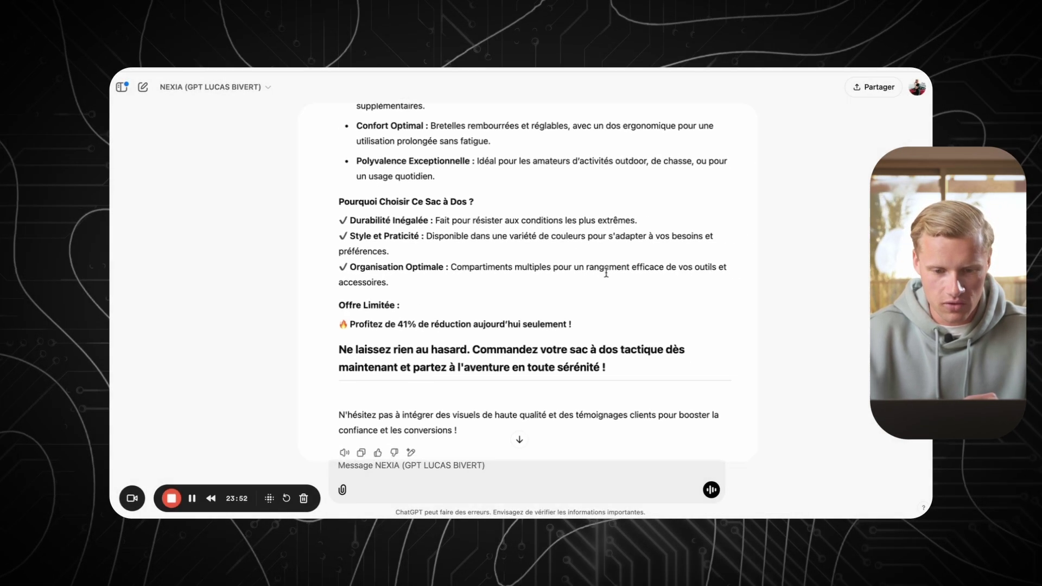
scroll(626, 266, "up", 4)
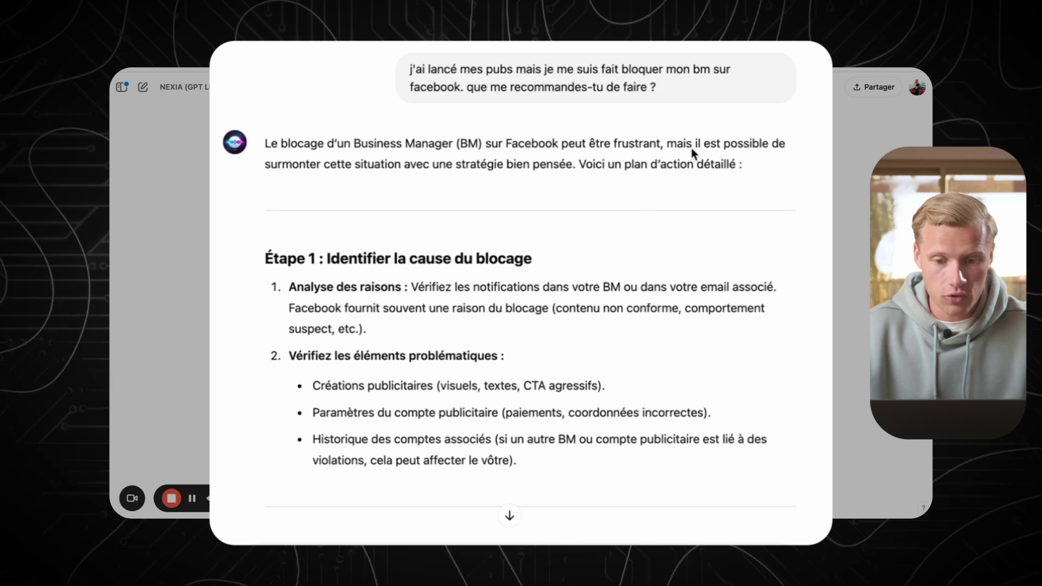
- Read through NEXIA's action plan for the blocked Facebook Business Manager, from identifying the cause to preventing future blocks
scroll(547, 160, "down", 5)
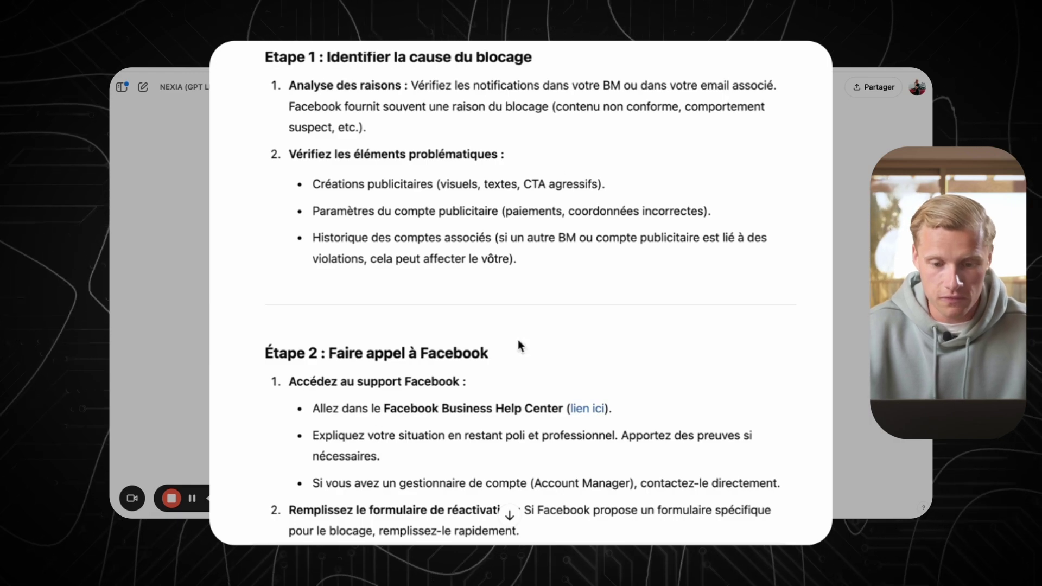
scroll(517, 337, "down", 10)
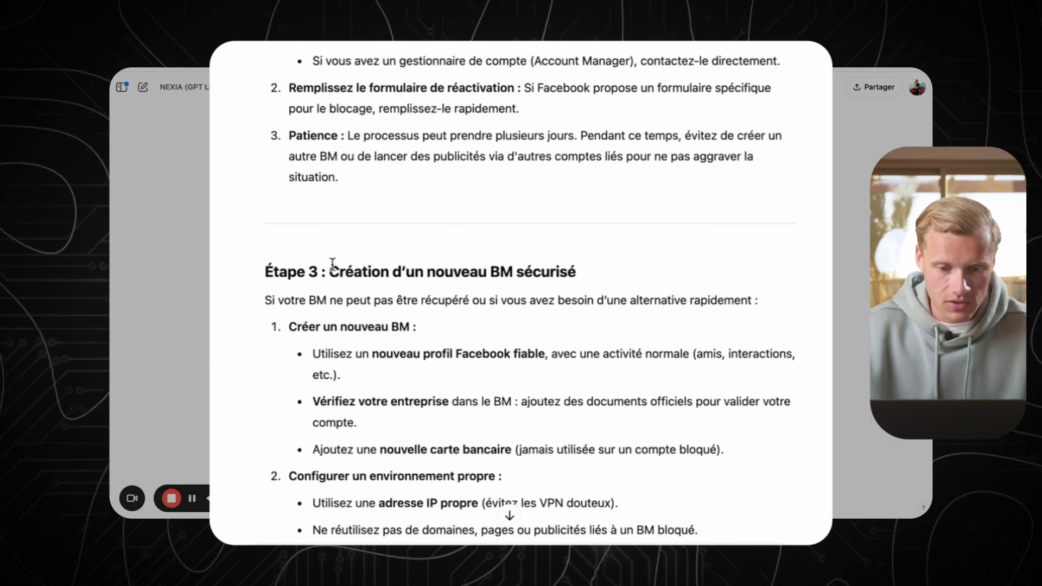
scroll(562, 286, "down", 4)
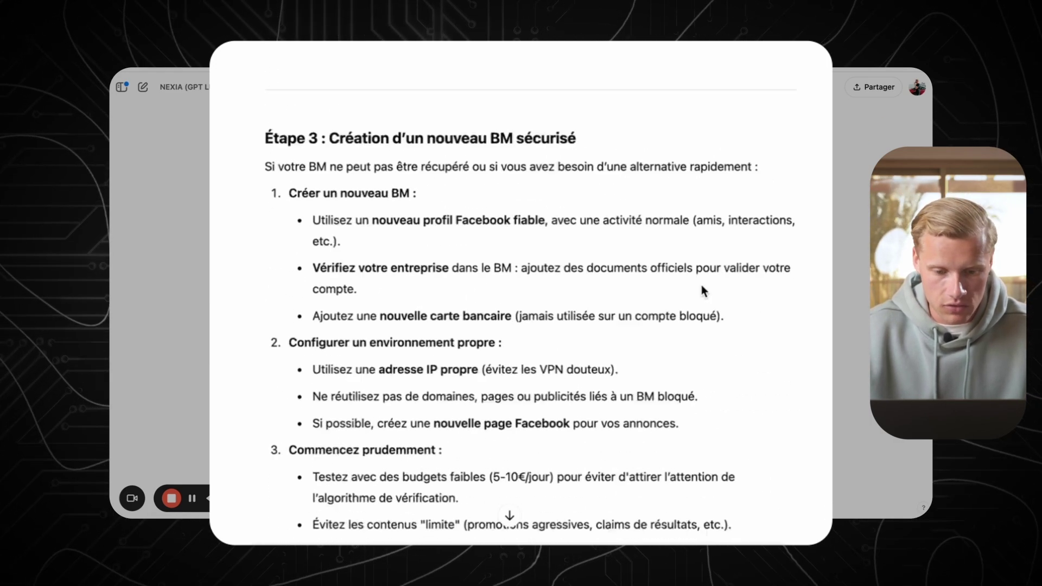
scroll(396, 151, "down", 8)
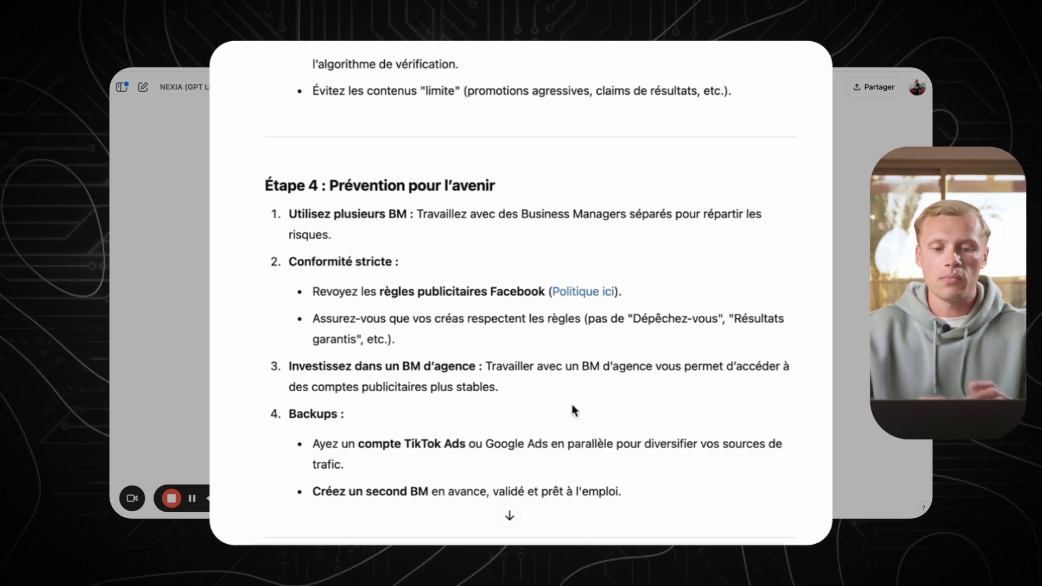
scroll(573, 407, "down", 3)
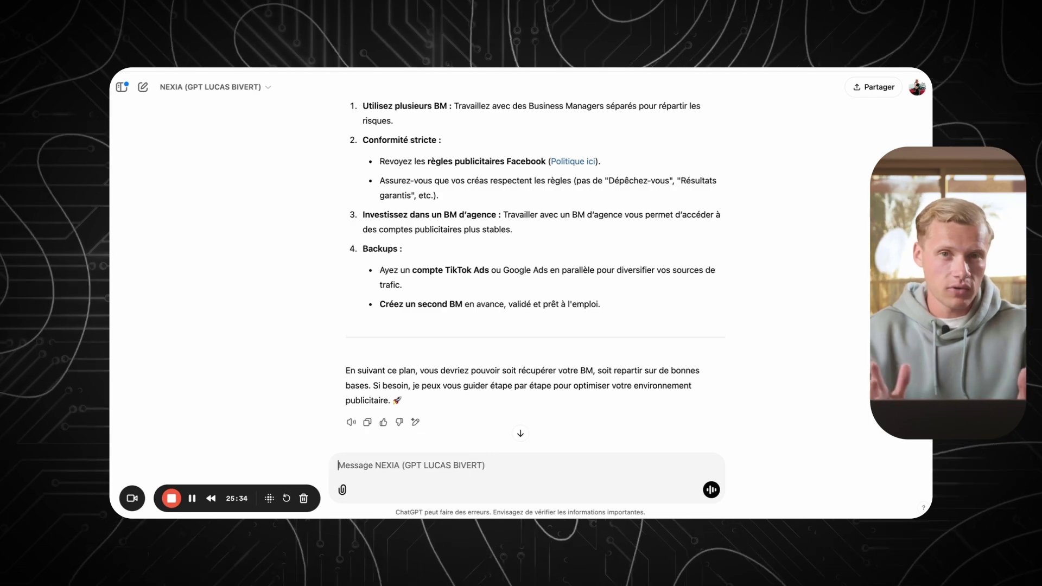
- Ask NEXIA for a precise action plan to scale the winning product from 500€ per day of revenue to 3000€/jour
type("j'ai trouvé mon produit gagnant avec une publicité gagnat")
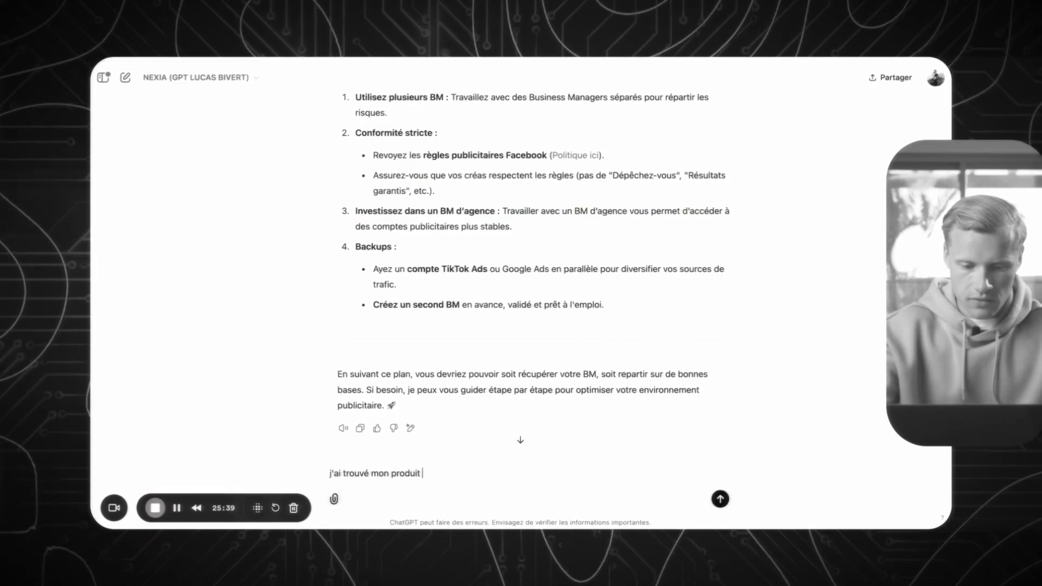
type("e, je tourne actuellement à 500€ par jour de C")
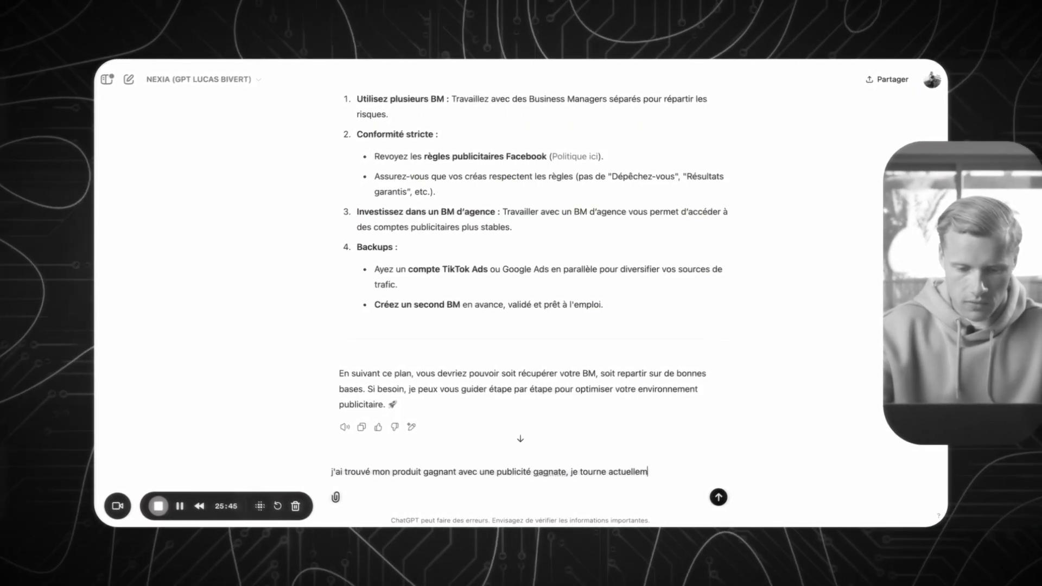
type("A. Donne moi un plan d'action précis pour")
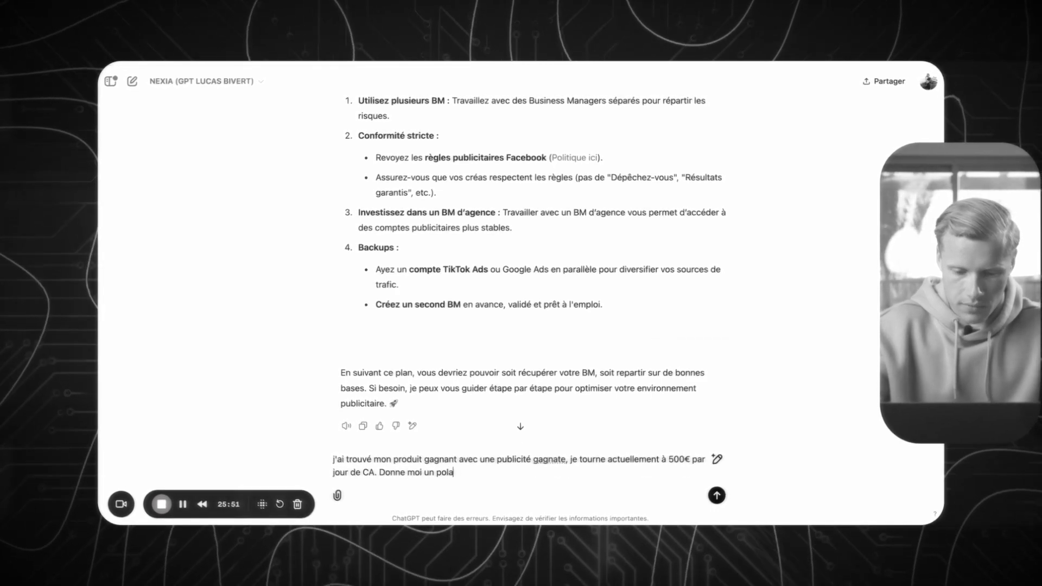
type(" aller chercher les 3000€/jour avec ce même produit ")
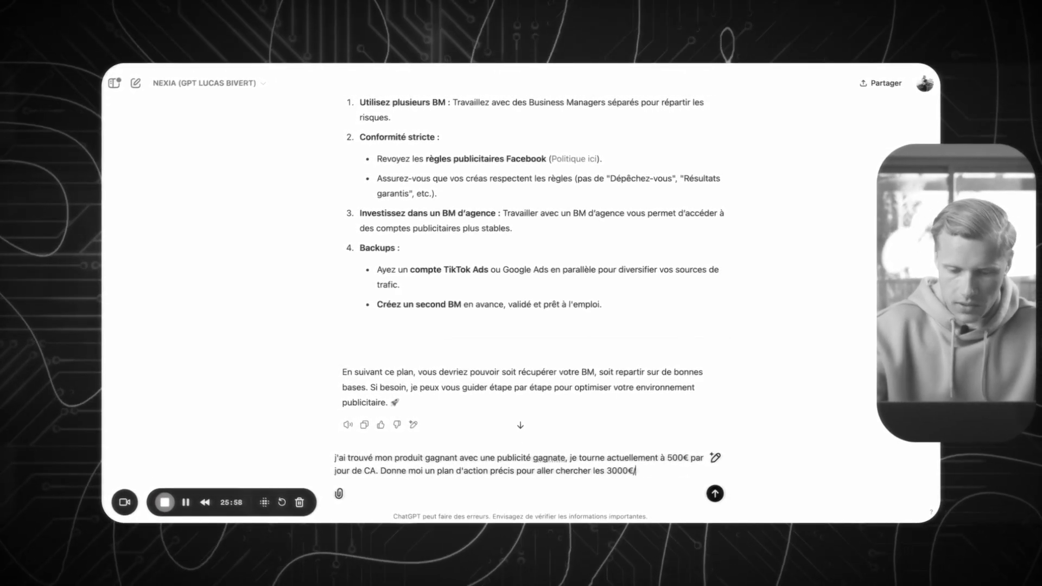
type("car je ne sais pas quoi faire de plus que de simplem")
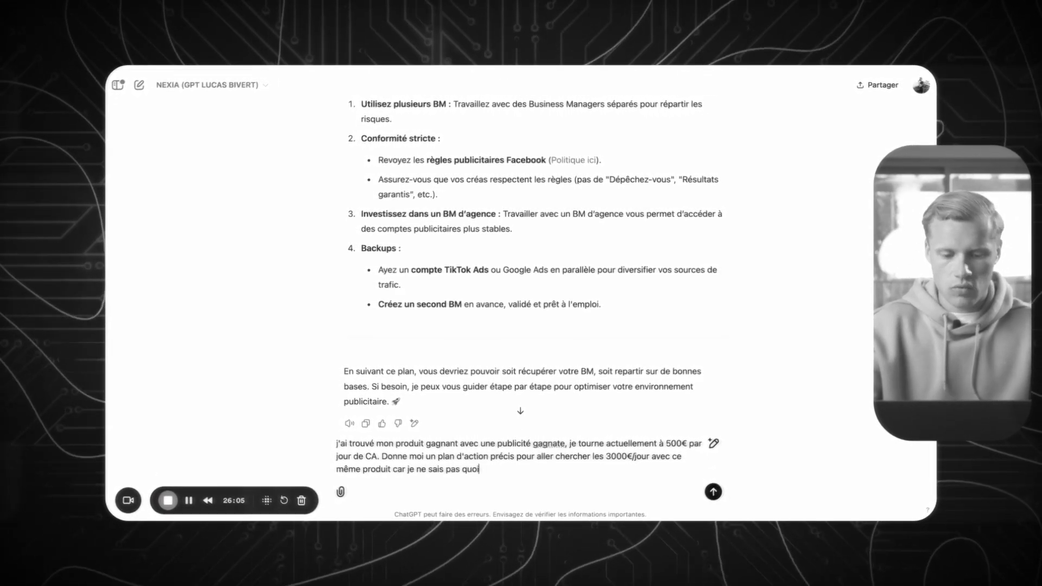
type("ent laisser tourner le produit normalement")
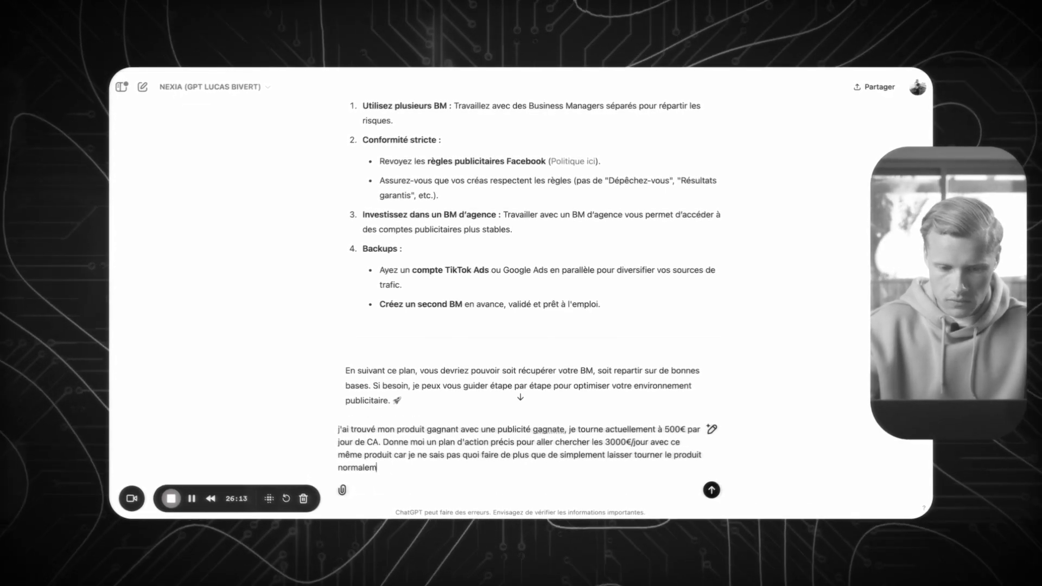
key("Return")
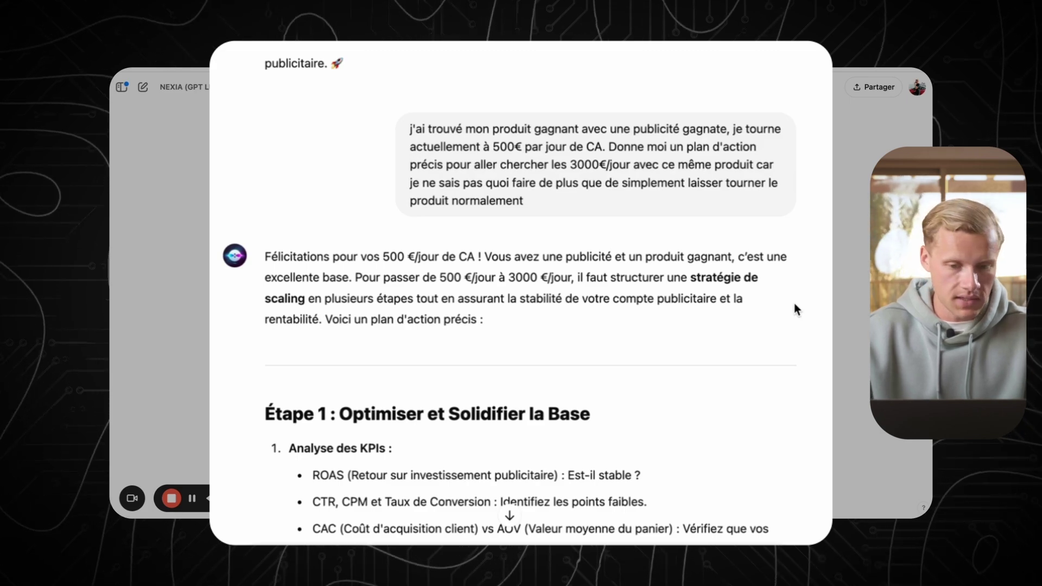
- Read through NEXIA's scaling plan, covering the base optimisation, horizontal scaling, vertical scaling and retargeting steps
scroll(794, 309, "down", 3)
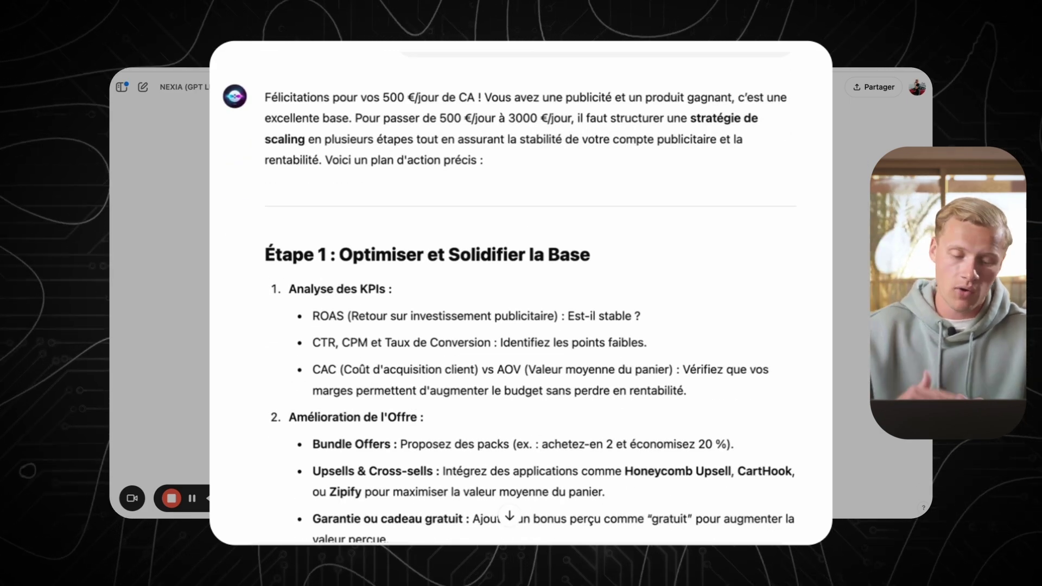
scroll(609, 148, "down", 3)
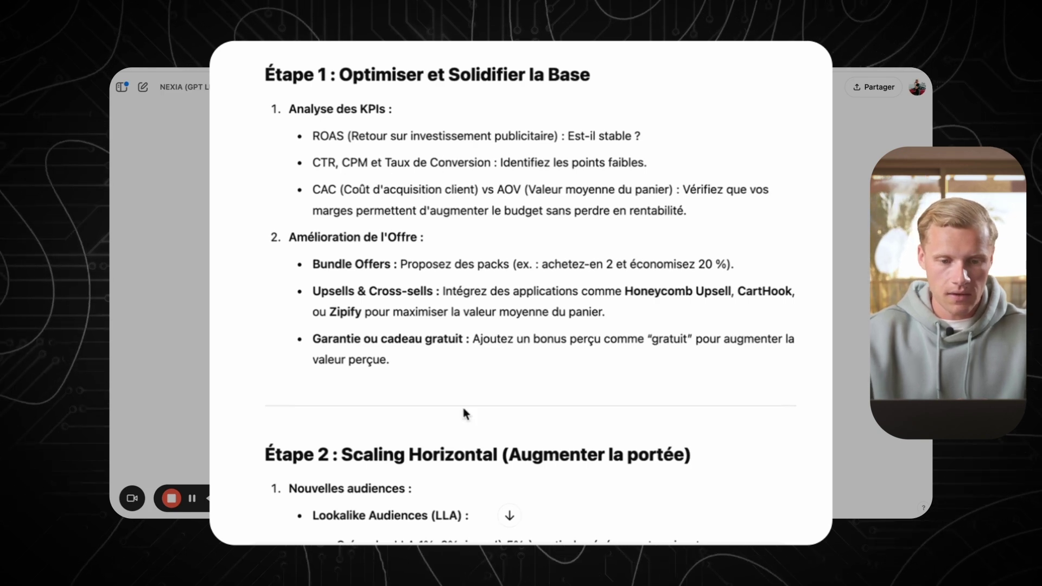
scroll(434, 206, "down", 1)
scroll(433, 206, "down", 4)
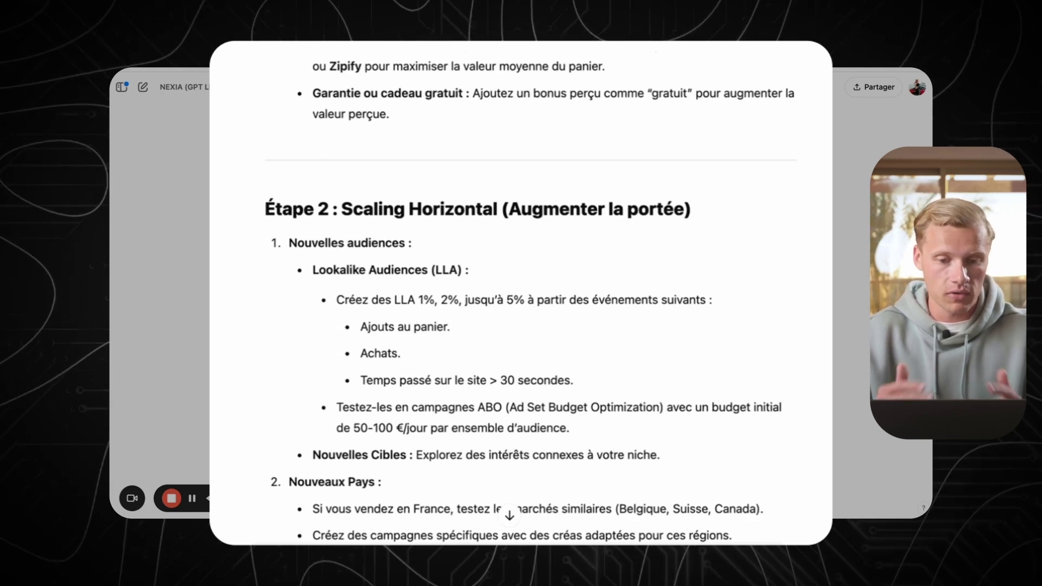
scroll(521, 293, "down", 10)
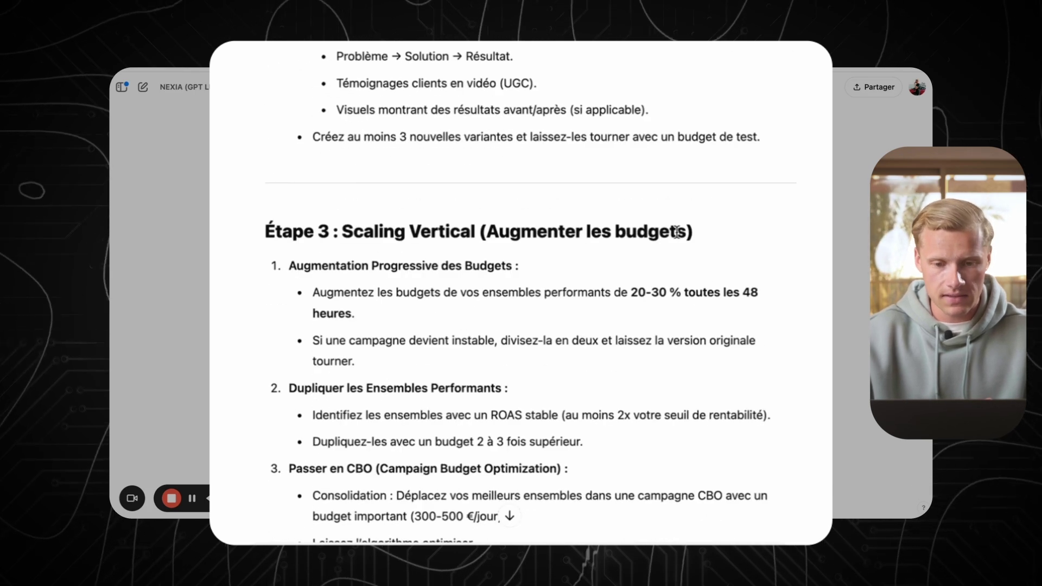
scroll(772, 247, "down", 3)
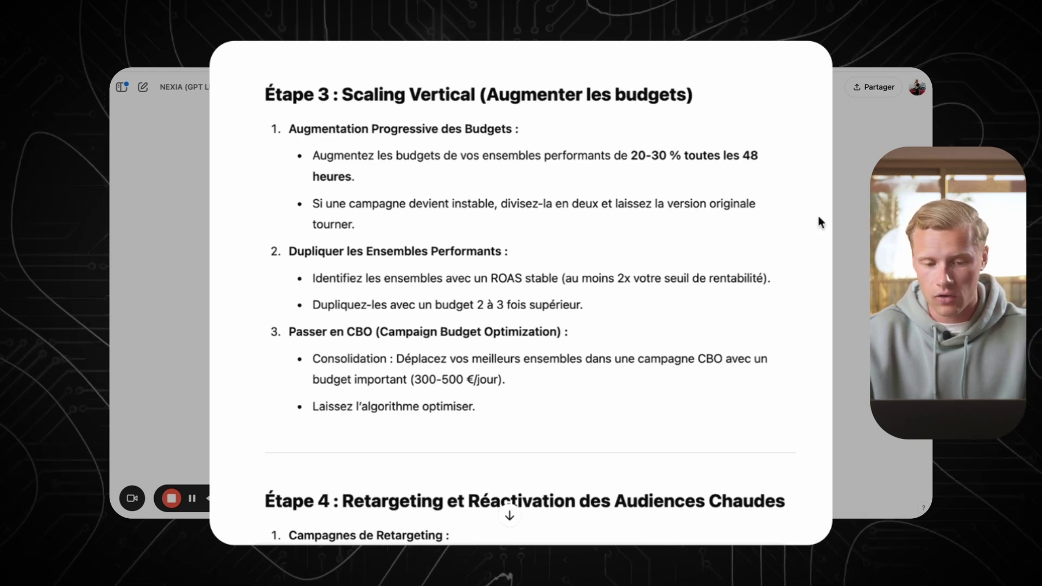
scroll(821, 223, "down", 8)
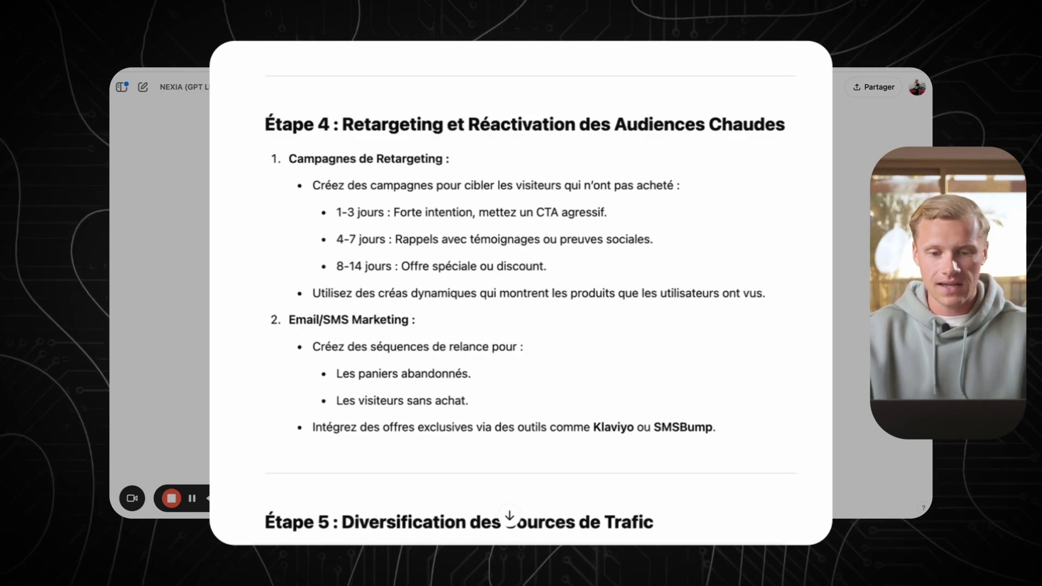